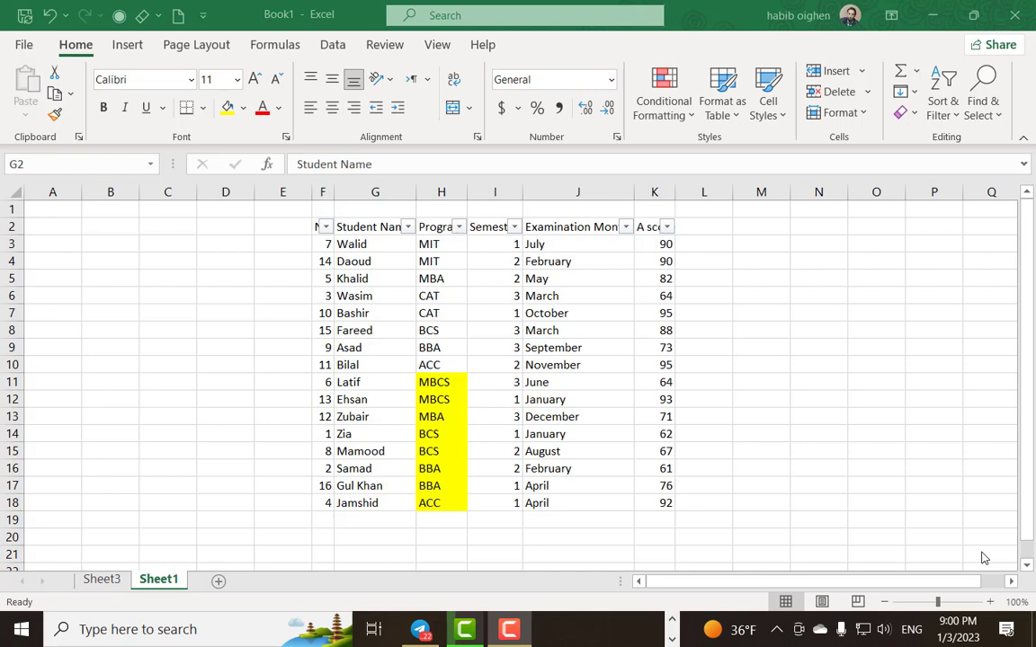
Toggle the table's filter off and on, then look at the Sheet View options in the Program column's filter.
{"action": "left_click", "coordinate": [433, 226]}
{"action": "left_click", "coordinate": [434, 227]}
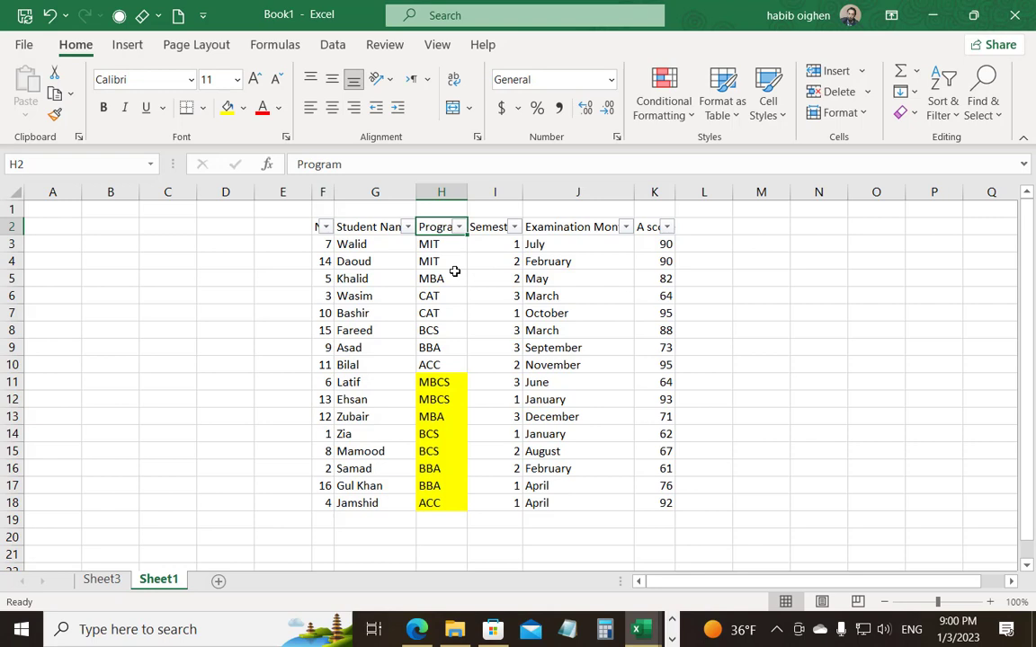
{"action": "key", "text": "ctrl+shift+l"}
{"action": "key", "text": "ctrl+shift+l"}
{"action": "left_click", "coordinate": [459, 228]}
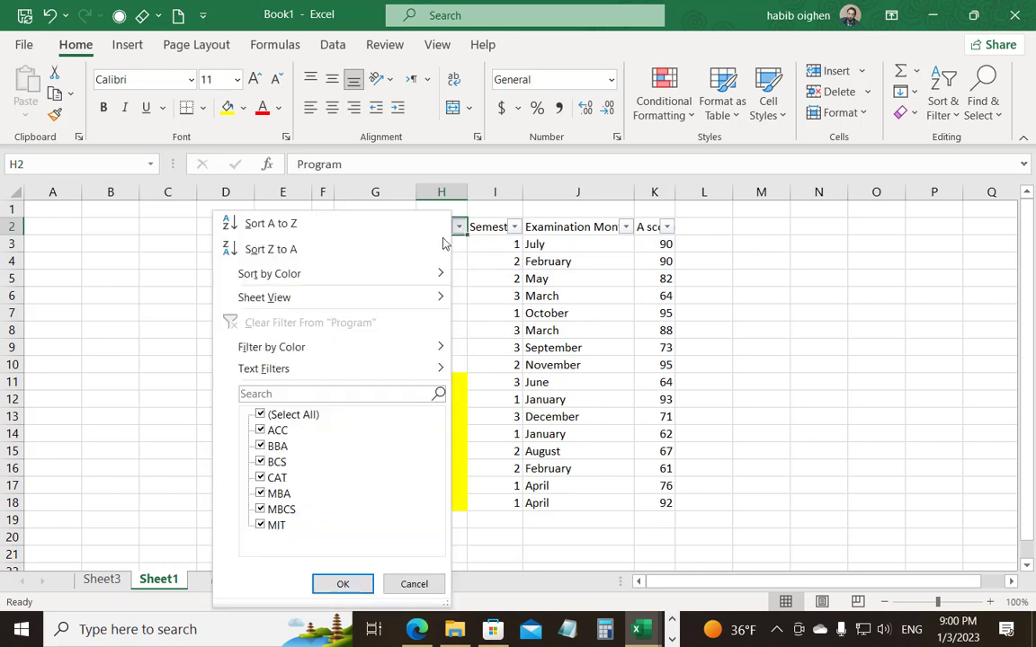
{"action": "mouse_move", "coordinate": [342, 312]}
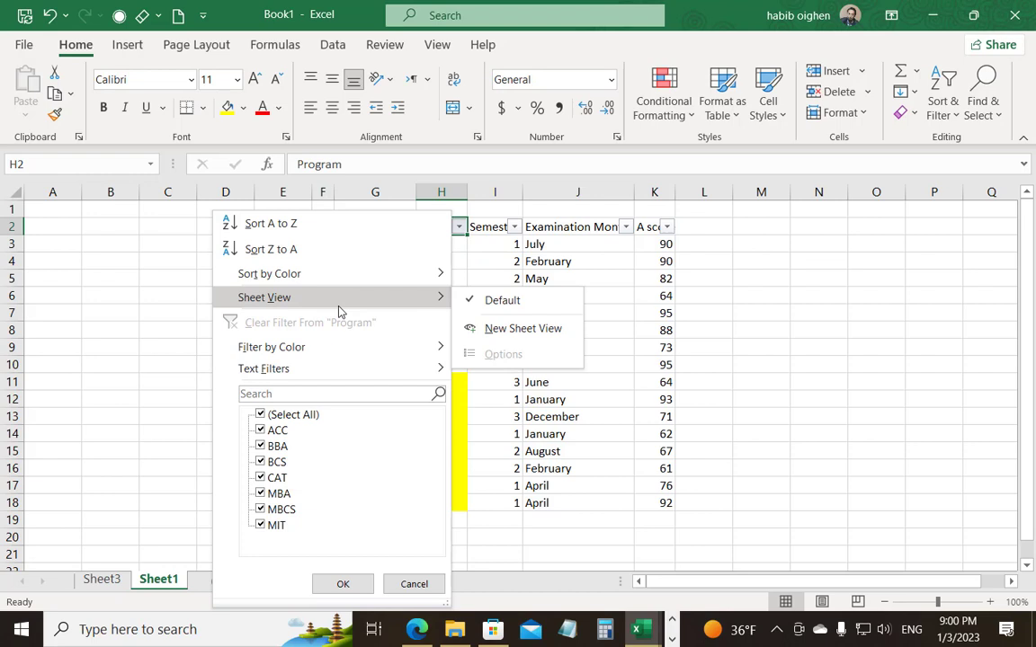
{"action": "left_click", "coordinate": [533, 252]}
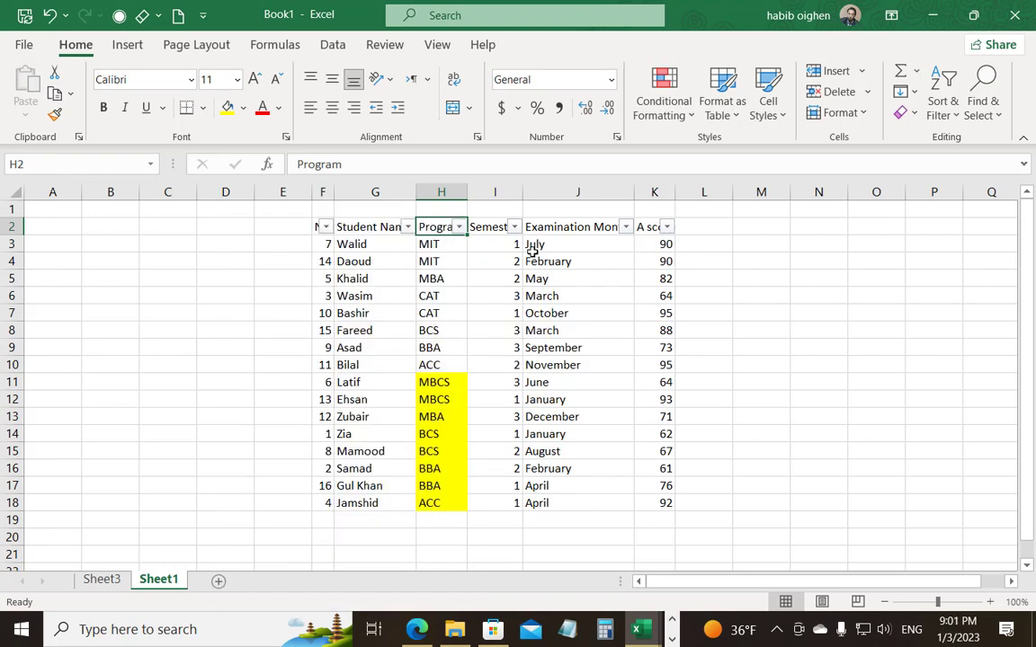
View the available Save As locations, including OneDrive - Personal, and return to the worksheet without saving.
{"action": "left_click", "coordinate": [24, 45]}
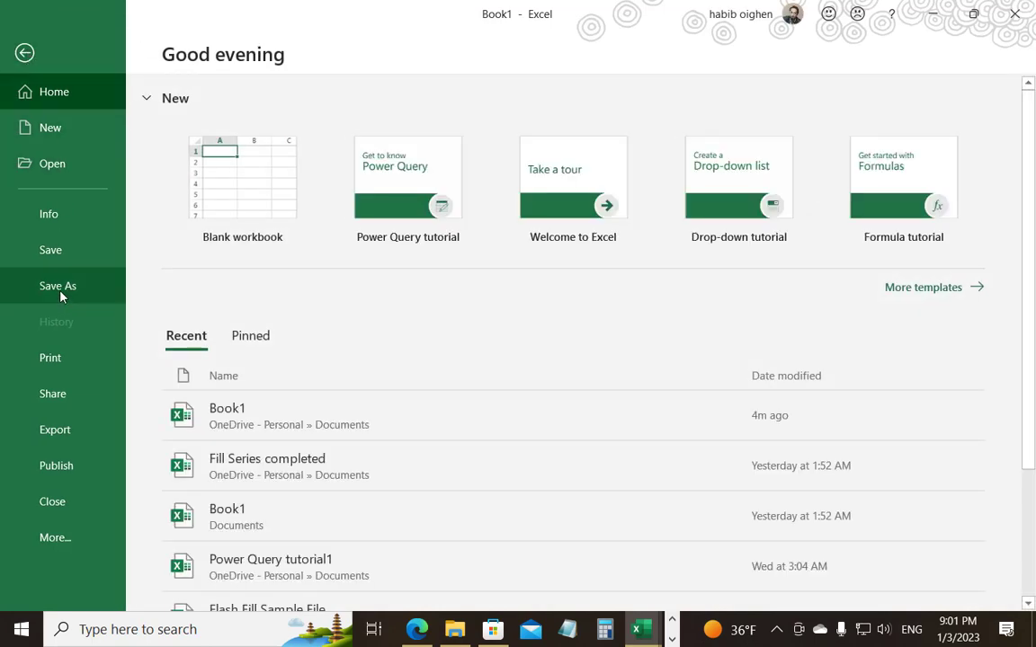
{"action": "left_click", "coordinate": [58, 287]}
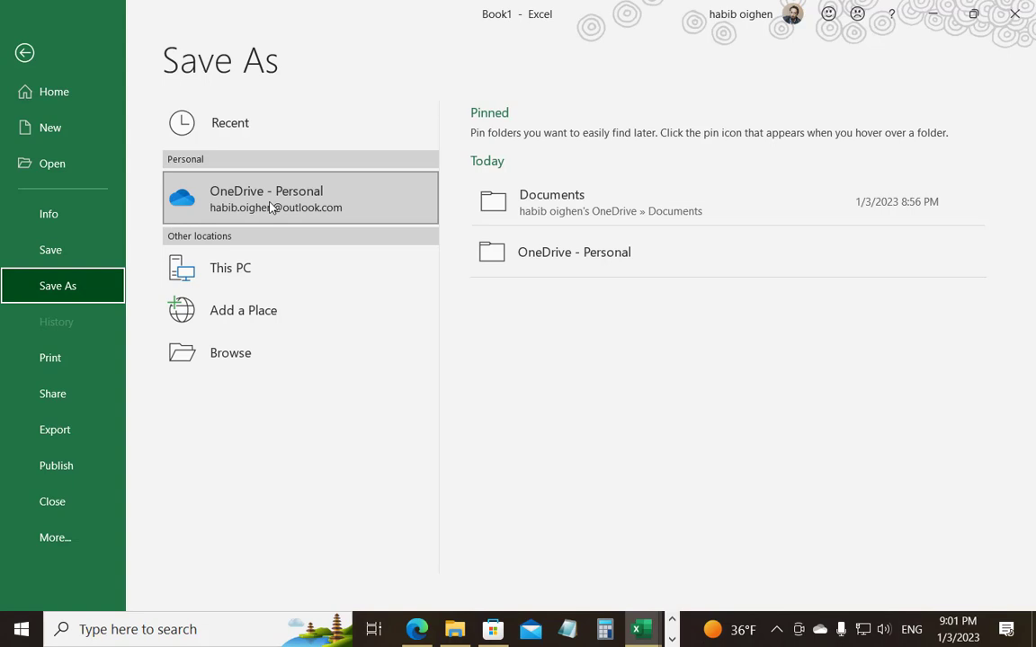
{"action": "left_click", "coordinate": [47, 50]}
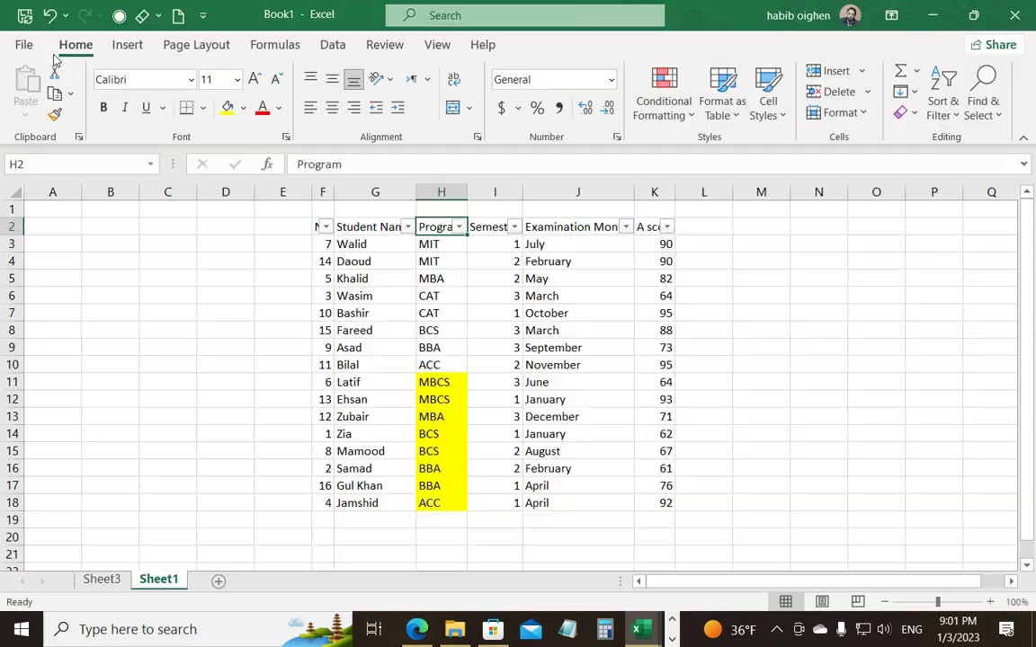
Filter the Program column to show only programs matching the search text "M".
{"action": "left_click", "coordinate": [457, 279]}
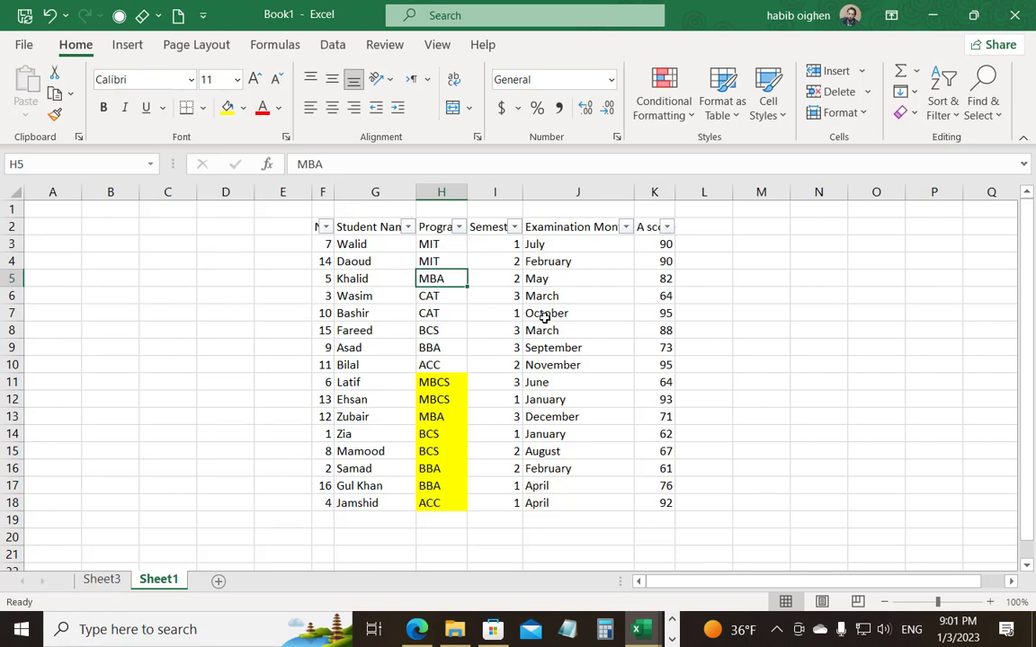
{"action": "left_click", "coordinate": [437, 227]}
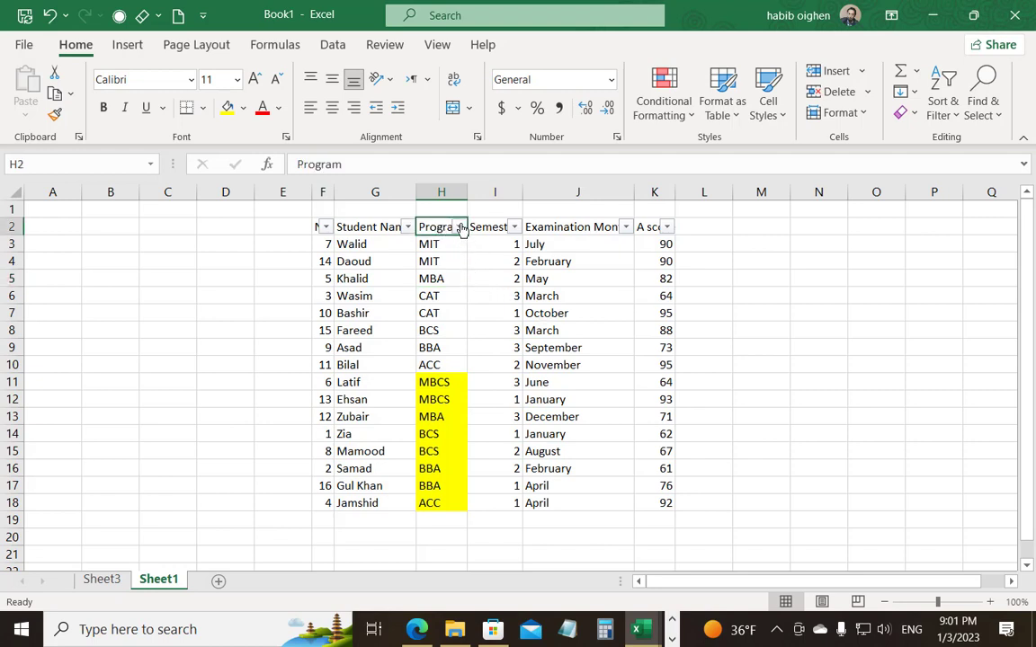
{"action": "left_click", "coordinate": [458, 227]}
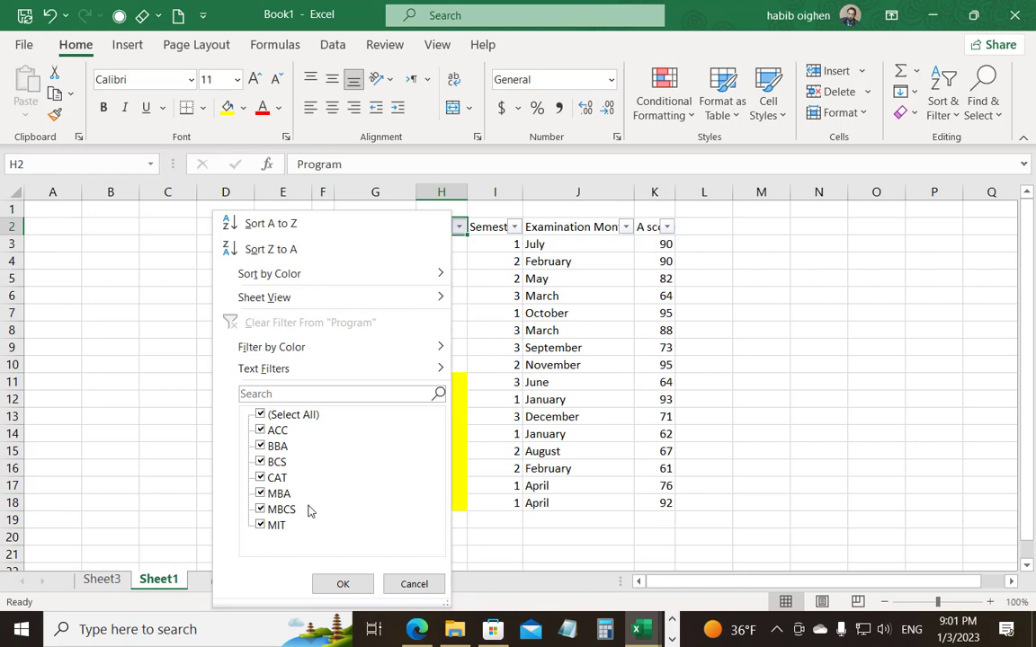
{"action": "left_click", "coordinate": [278, 393]}
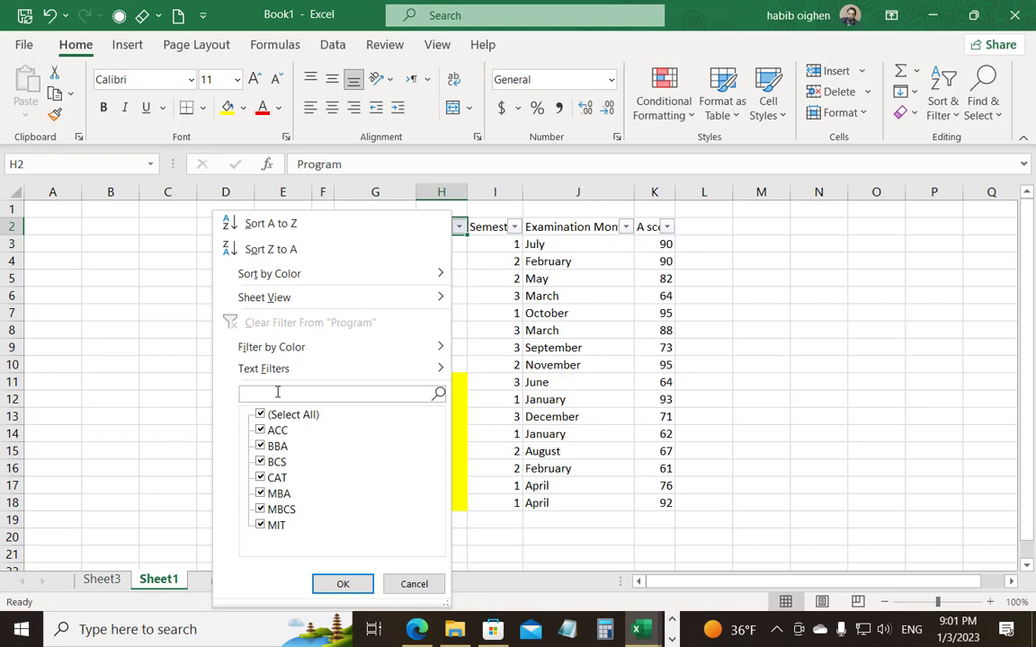
{"action": "type", "text": "M"}
{"action": "left_click", "coordinate": [343, 584]}
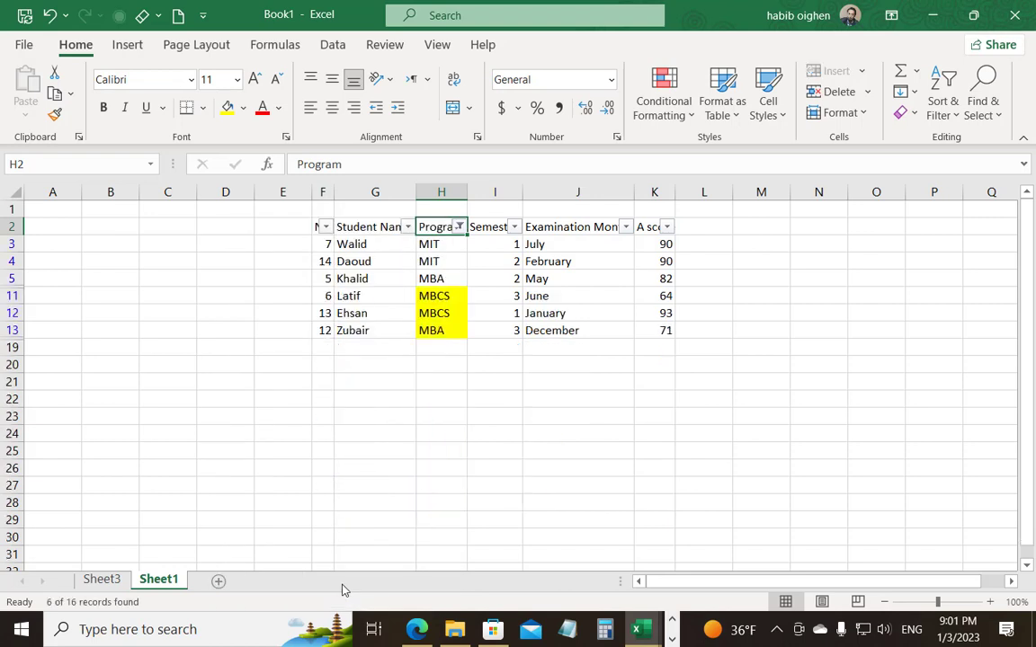
Create a new sheet view from the filtered Program column.
{"action": "left_click", "coordinate": [459, 227]}
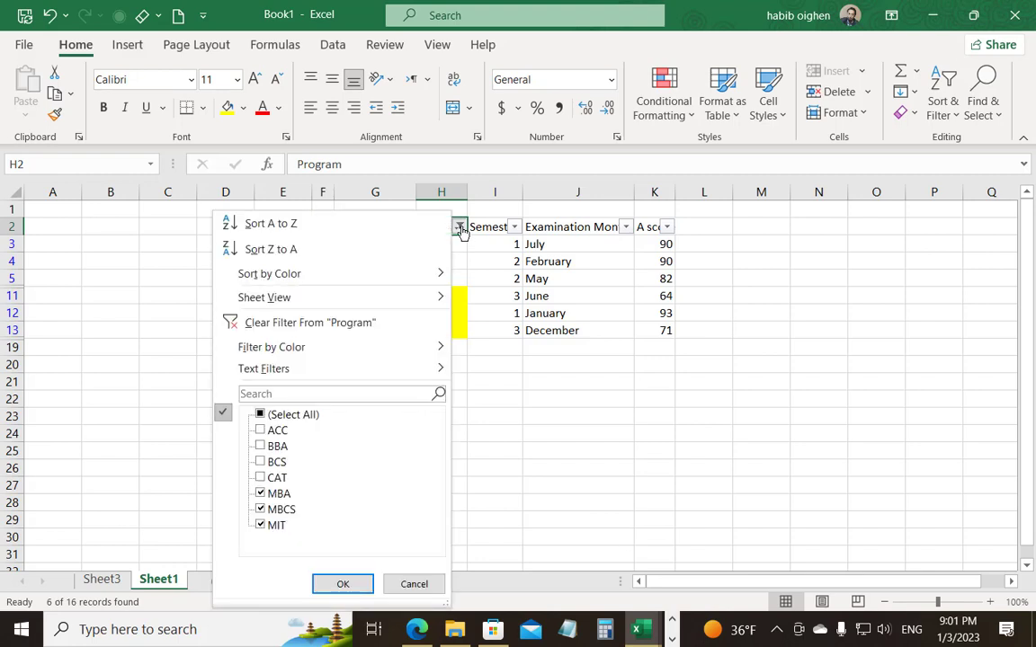
{"action": "mouse_move", "coordinate": [377, 300]}
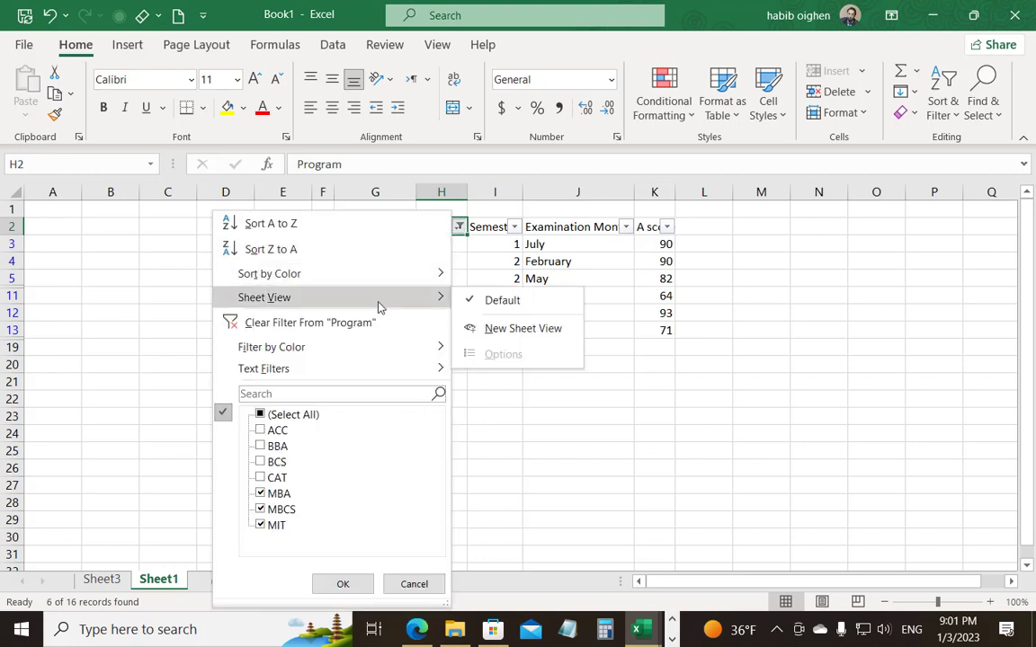
{"action": "left_click", "coordinate": [530, 329]}
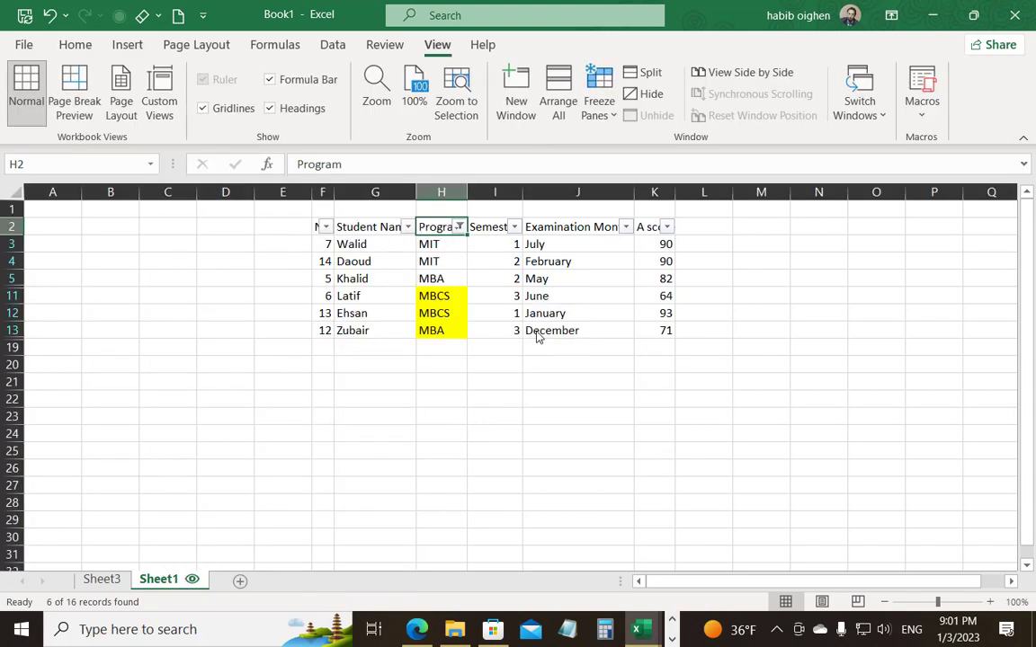
Switch from the temporary sheet view back to Default, keeping the temporary view under the name "Master Degree".
{"action": "left_click", "coordinate": [459, 228]}
{"action": "mouse_move", "coordinate": [393, 300]}
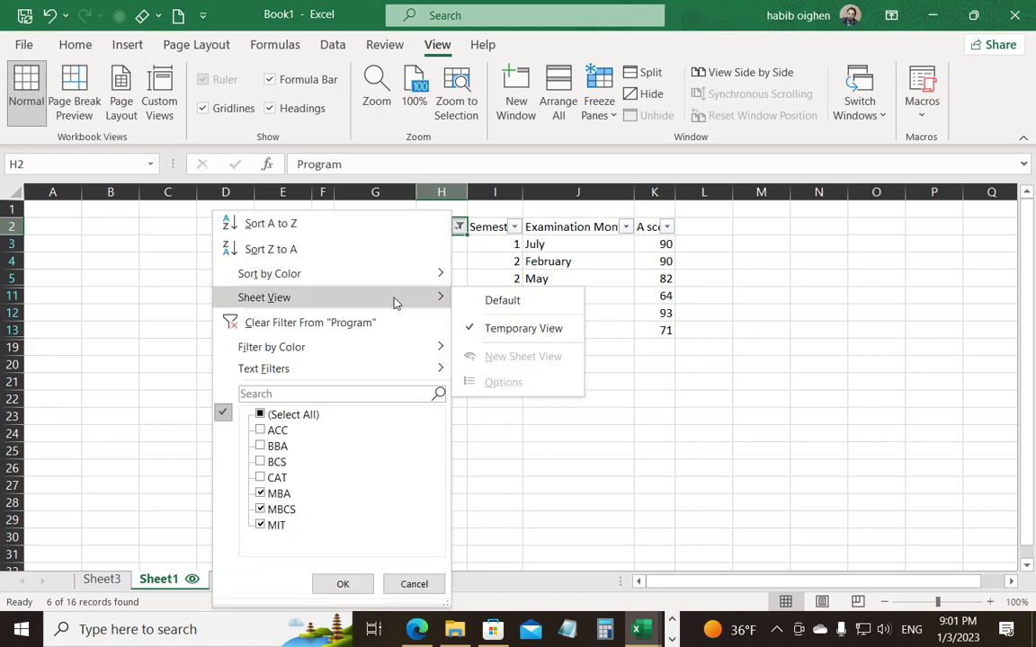
{"action": "left_click", "coordinate": [487, 303]}
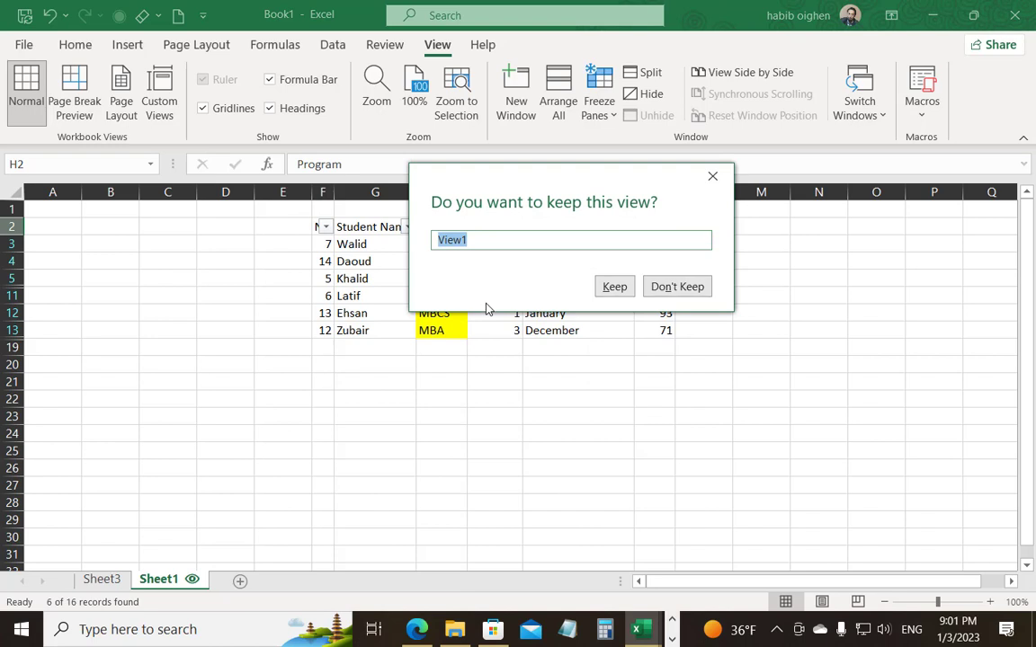
{"action": "left_click_drag", "start_coordinate": [471, 182], "coordinate": [565, 262]}
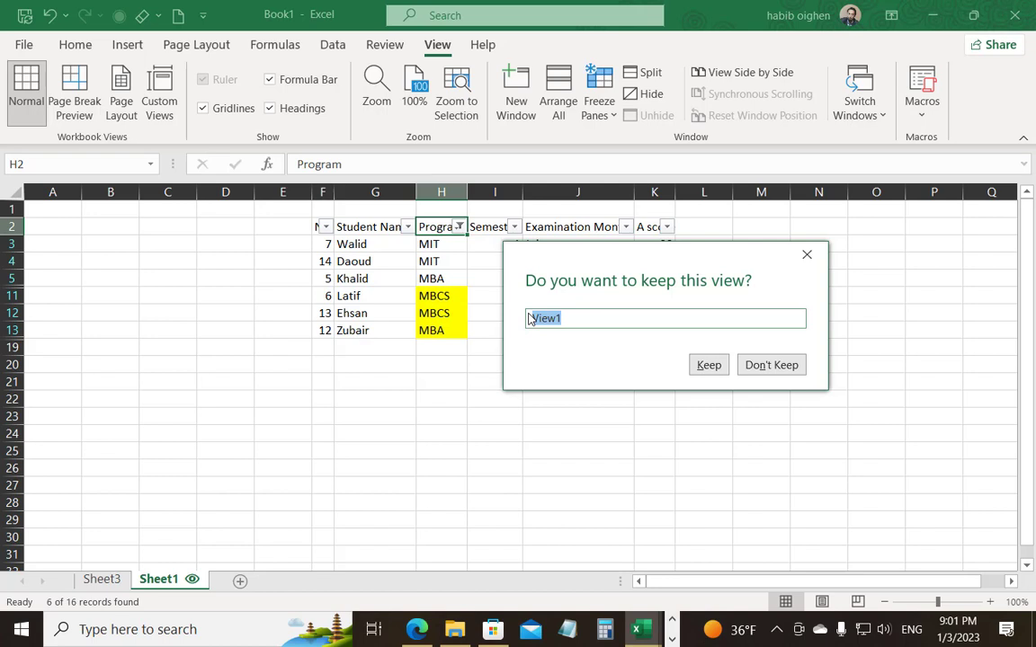
{"action": "type", "text": "Master Degree"}
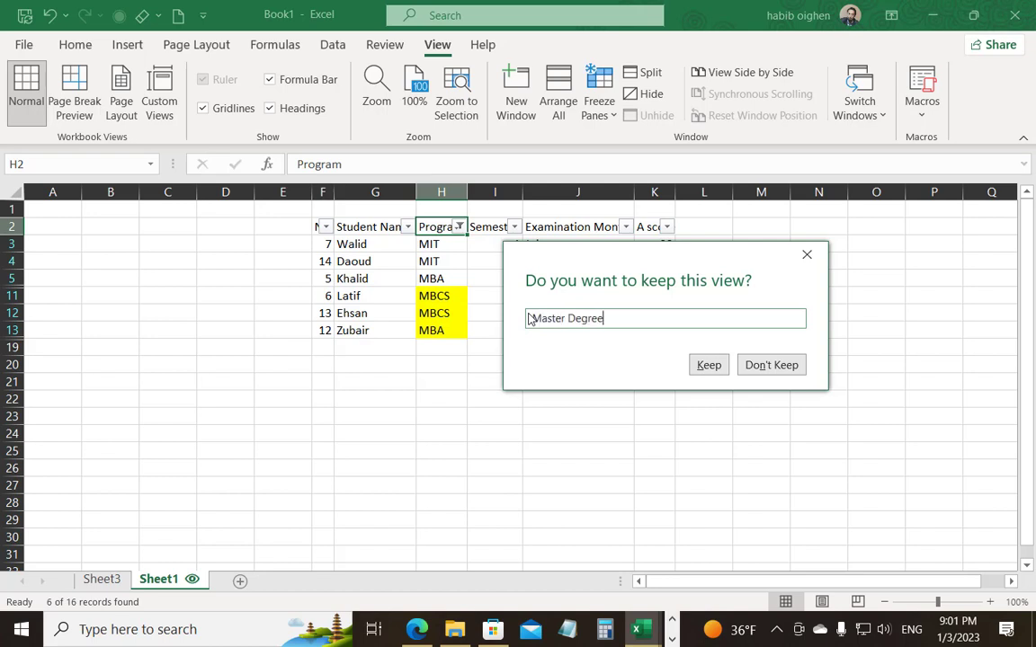
{"action": "left_click", "coordinate": [717, 368]}
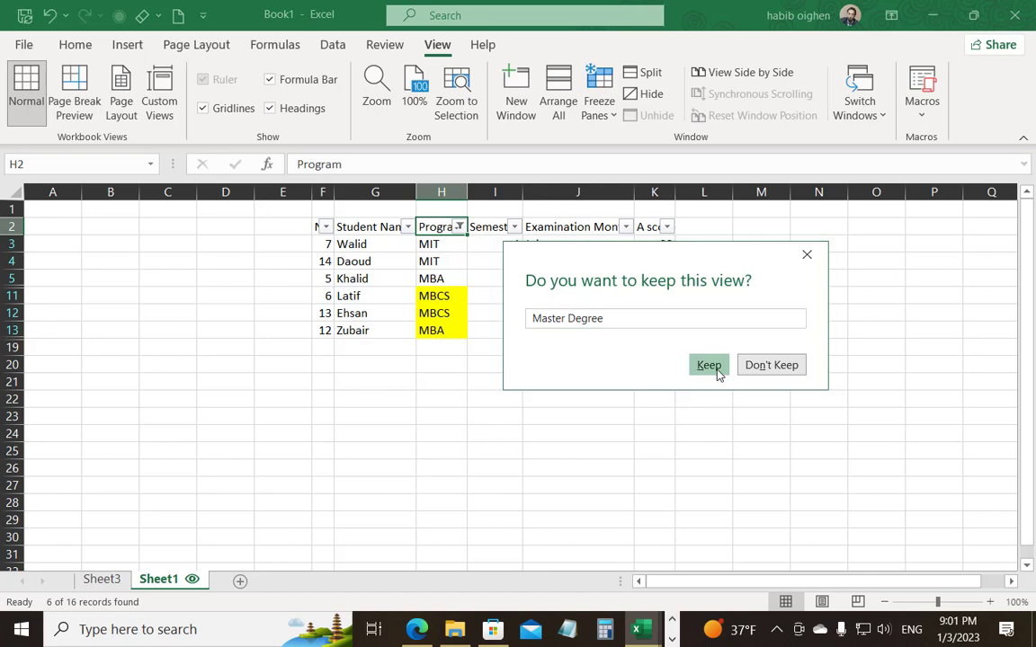
Clear the filter on the Program column to show all student records.
{"action": "left_click", "coordinate": [458, 227]}
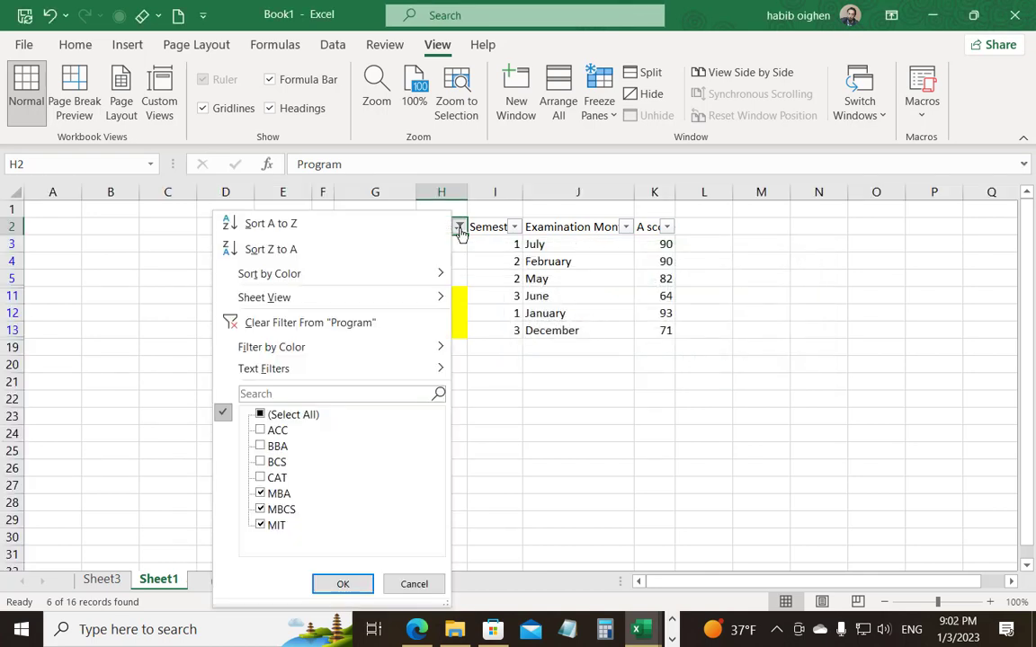
{"action": "left_click", "coordinate": [493, 289]}
{"action": "left_click", "coordinate": [85, 47]}
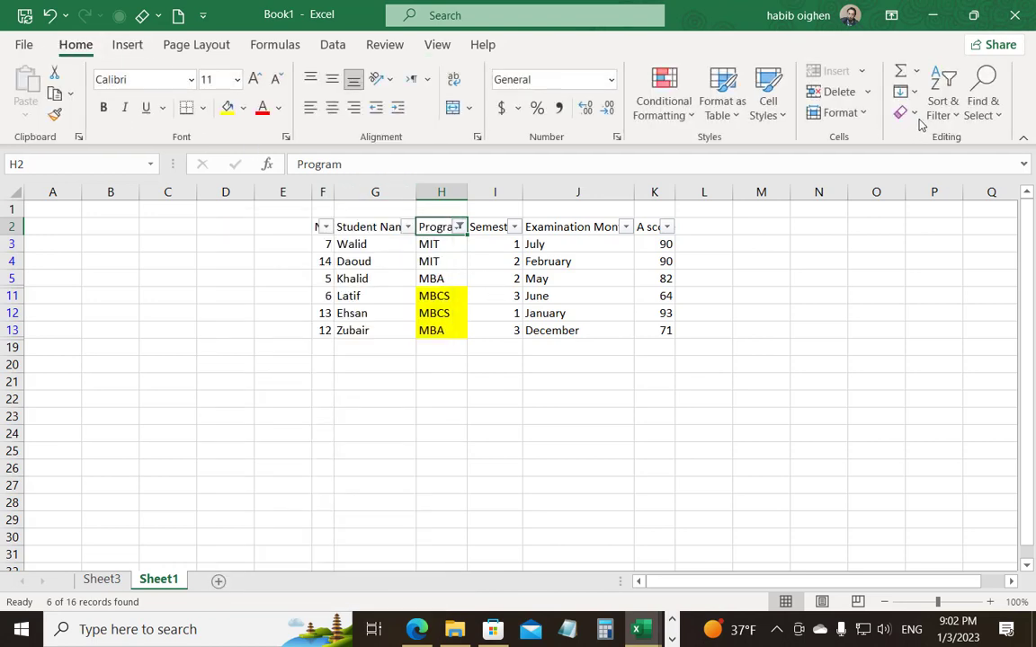
{"action": "left_click", "coordinate": [942, 90]}
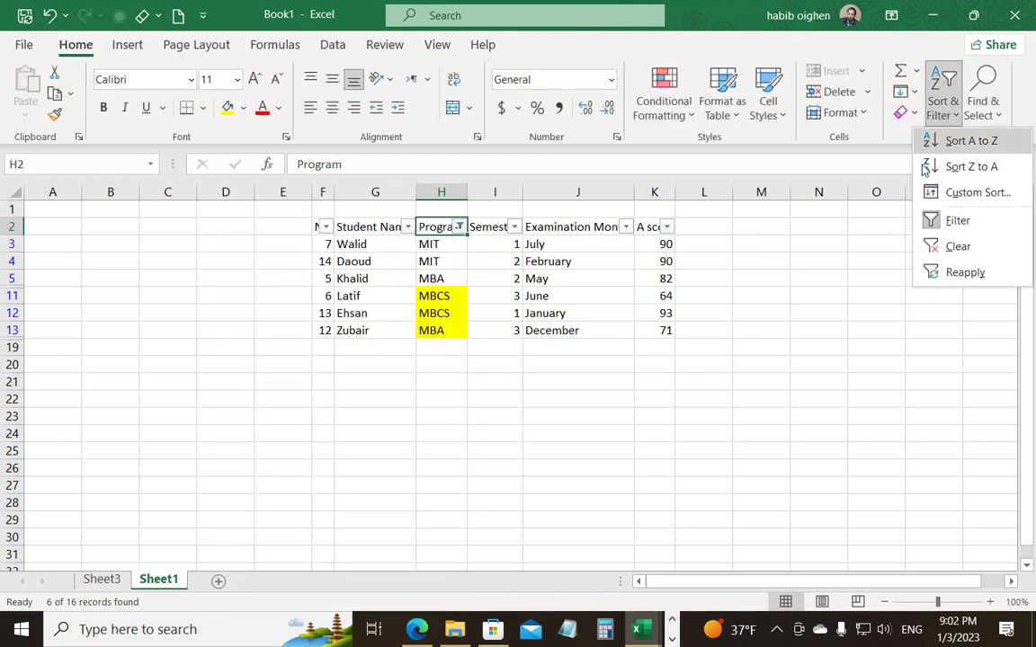
{"action": "left_click", "coordinate": [958, 248]}
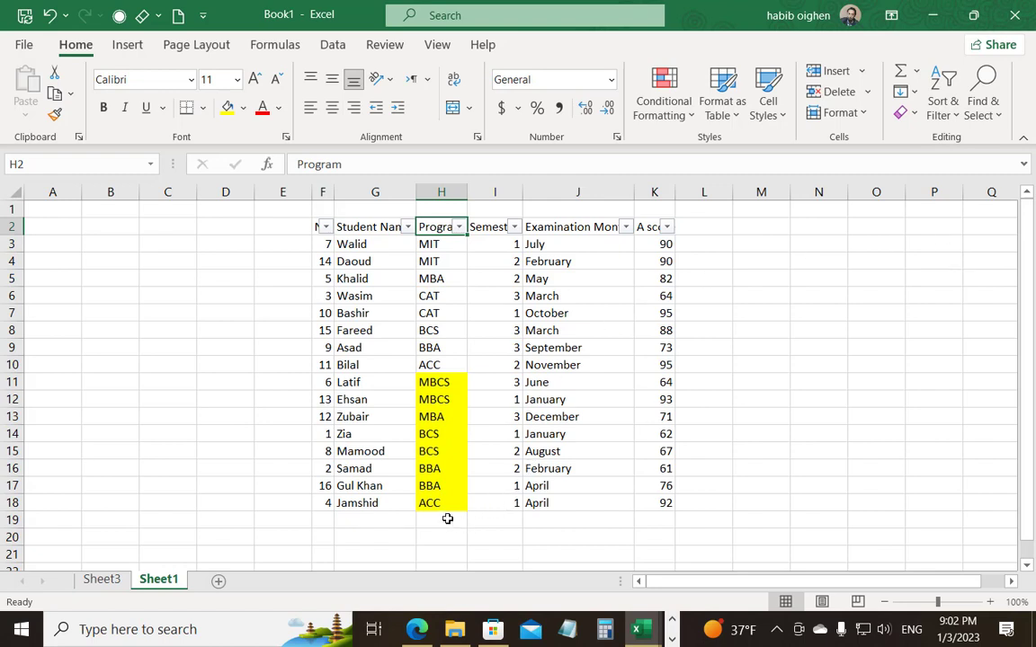
Filter the Program column to exclude BBA and BCS.
{"action": "left_click", "coordinate": [458, 227]}
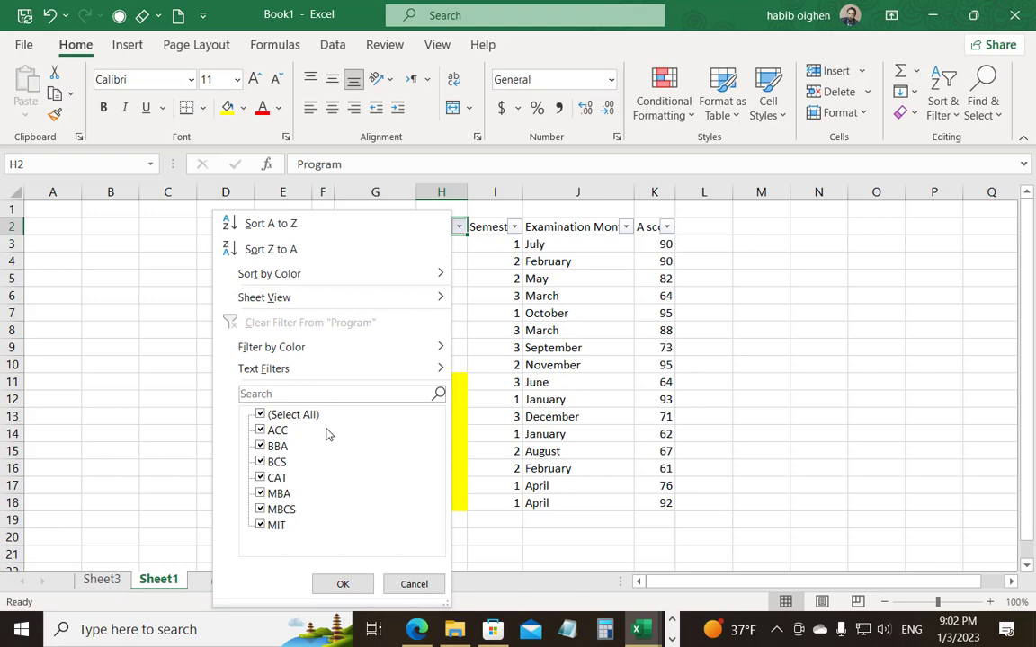
{"action": "left_click", "coordinate": [260, 447]}
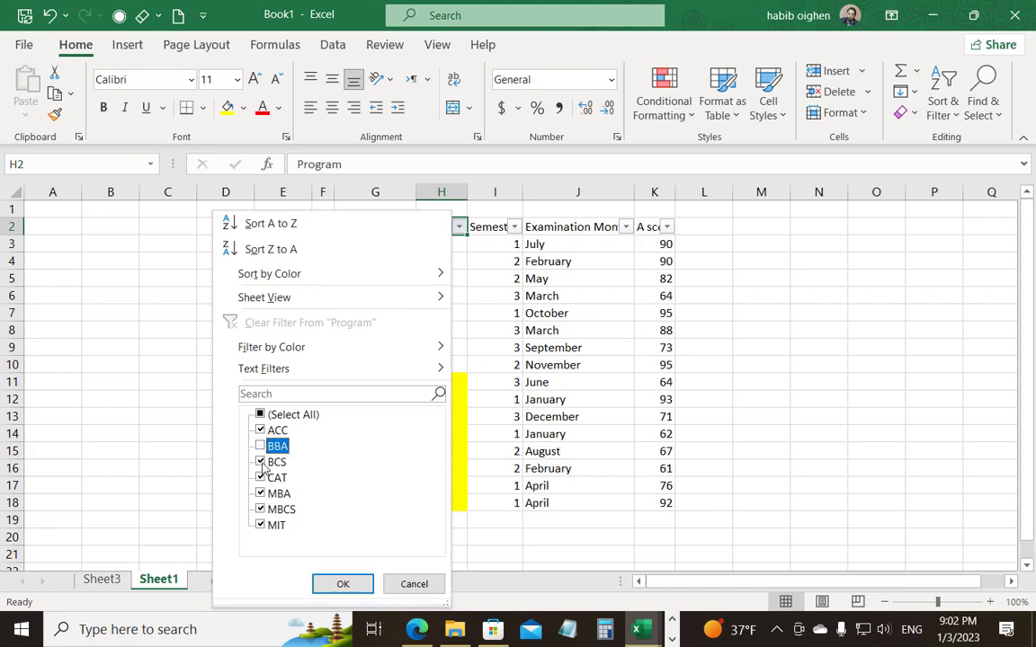
{"action": "left_click", "coordinate": [260, 462]}
{"action": "left_click", "coordinate": [343, 583]}
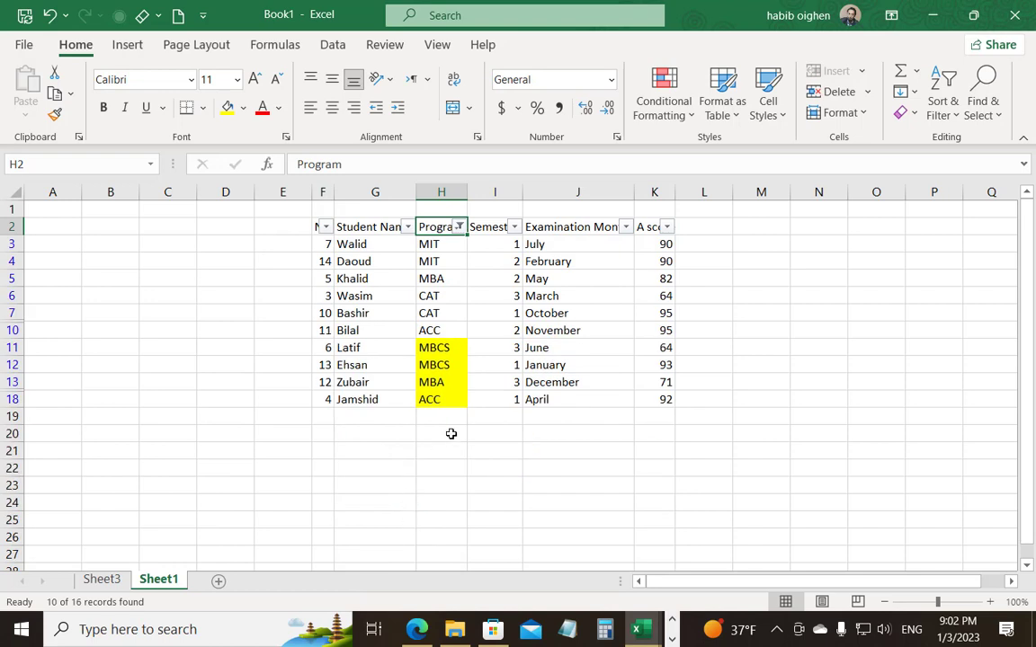
Add a record in row 19 below the filtered list with number 14, a student's name and program BCS.
{"action": "left_click", "coordinate": [326, 417]}
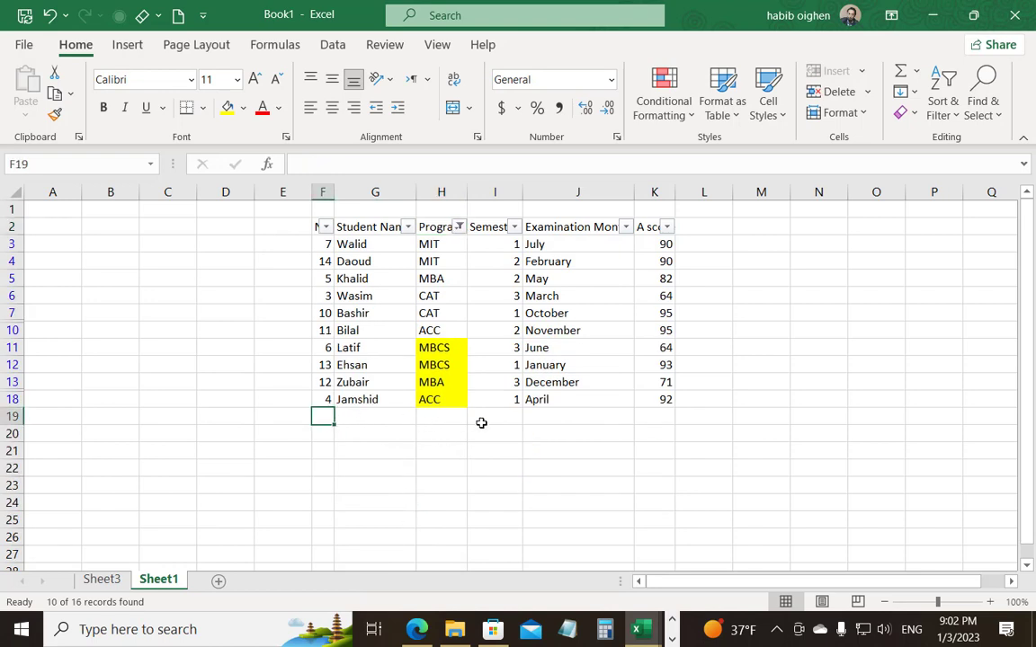
{"action": "type", "text": "14"}
{"action": "key", "text": "Tab"}
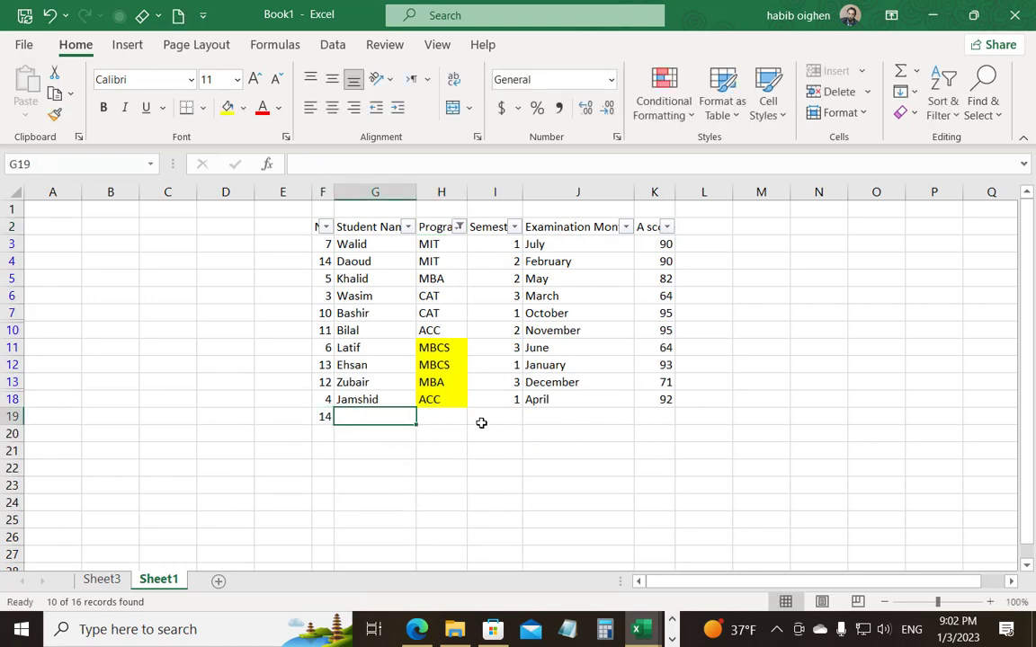
{"action": "type", "text": "Ahmad"}
{"action": "key", "text": "Tab"}
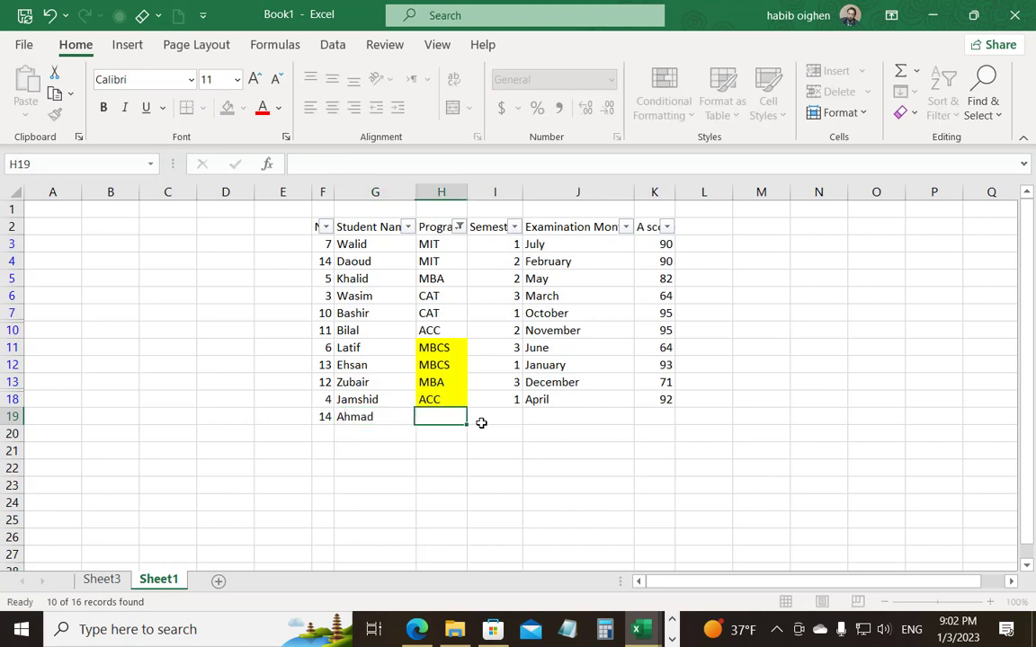
{"action": "type", "text": "BCS"}
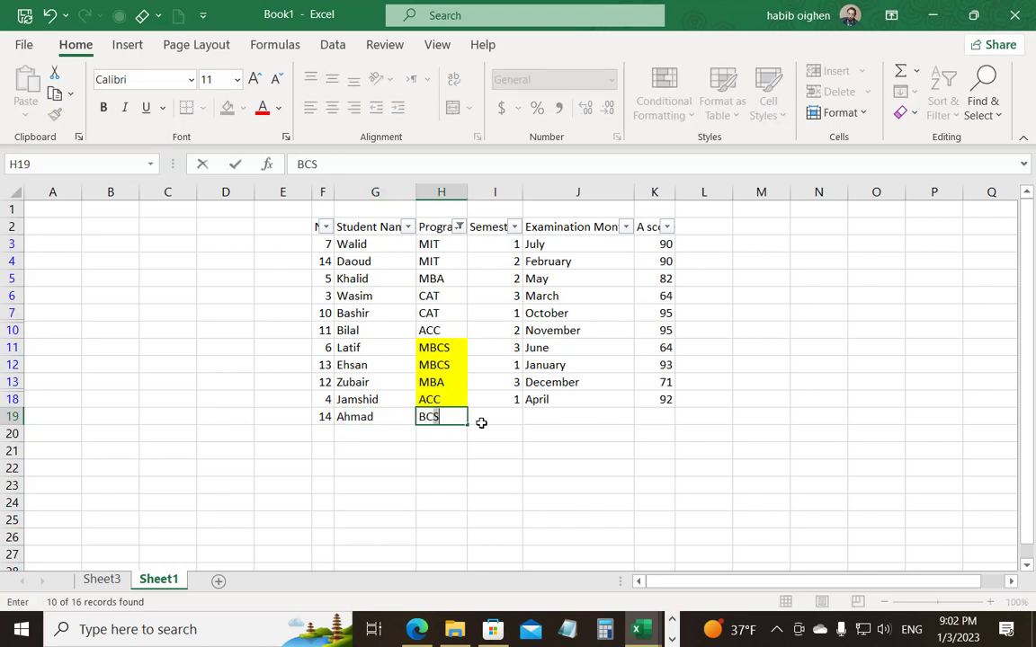
{"action": "key", "text": "Down"}
Reapply the Program column's filter to include the newly added record in the filtering.
{"action": "left_click", "coordinate": [442, 244]}
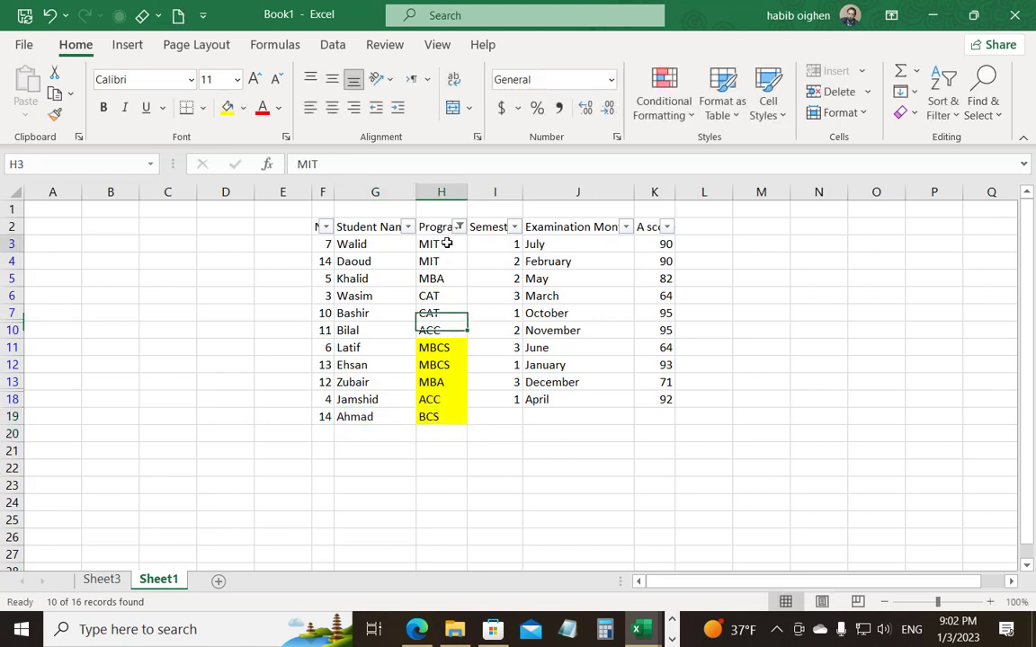
{"action": "left_click", "coordinate": [435, 227]}
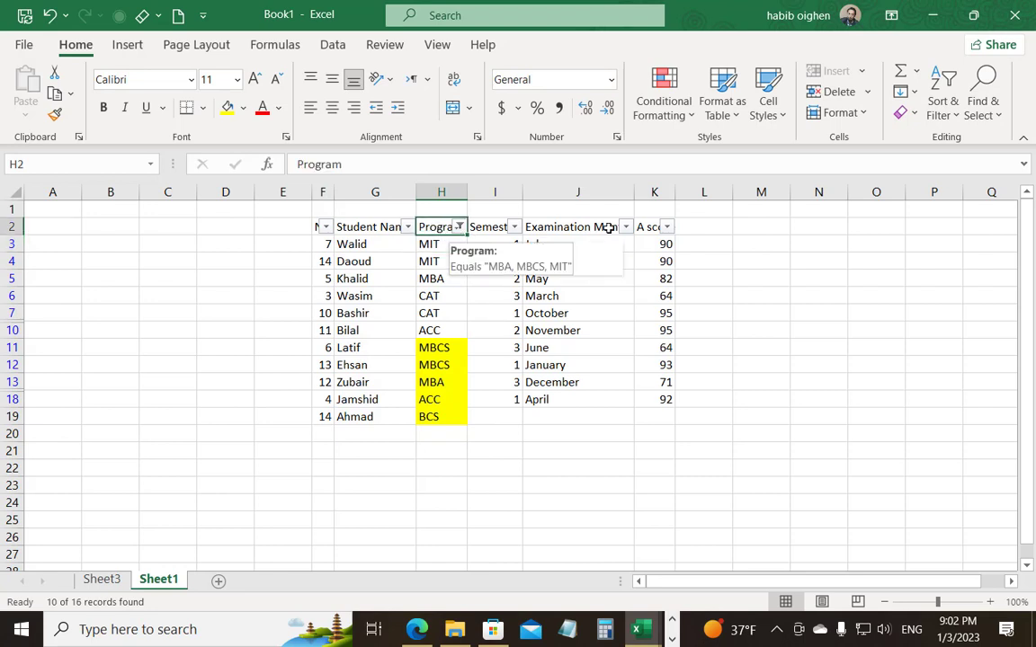
{"action": "left_click", "coordinate": [942, 100]}
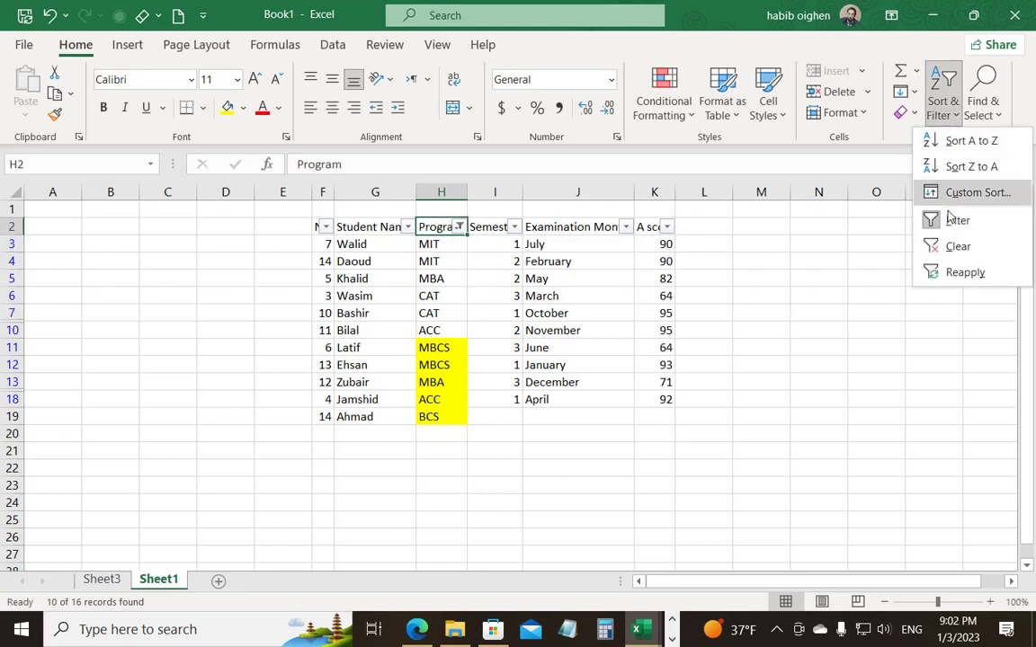
{"action": "left_click", "coordinate": [952, 274]}
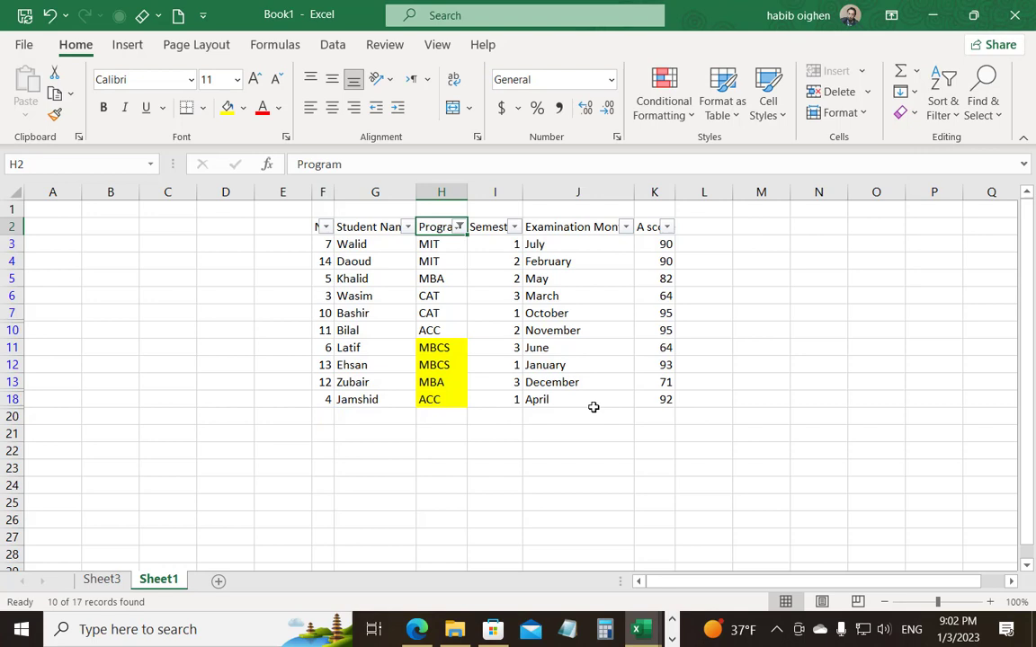
Switch the worksheet to the saved Master Degree sheet view.
{"action": "left_click", "coordinate": [458, 228]}
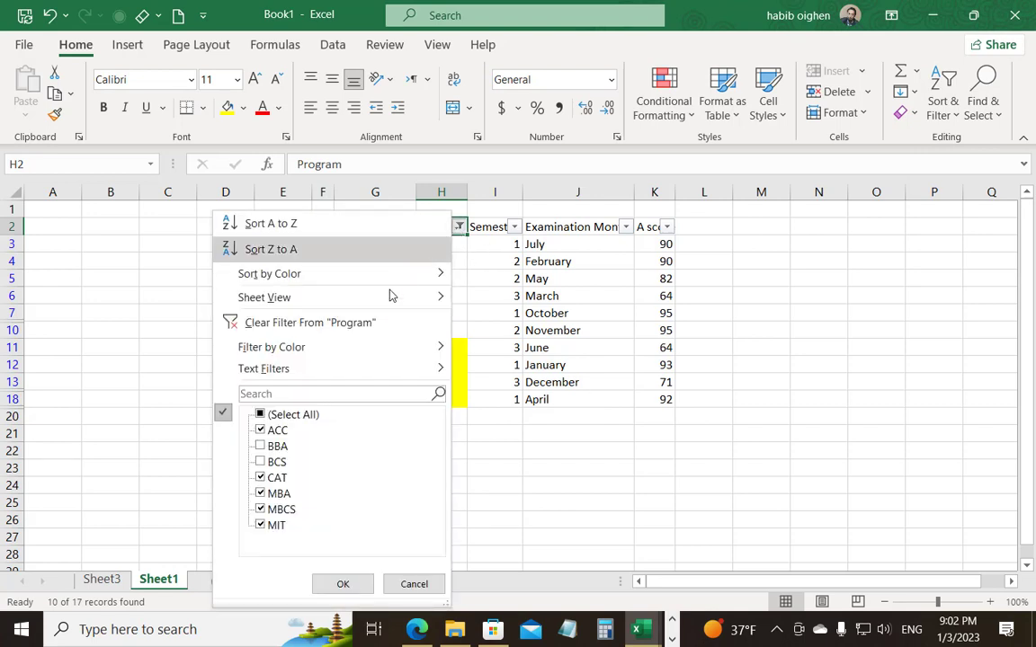
{"action": "mouse_move", "coordinate": [389, 301]}
{"action": "left_click", "coordinate": [533, 330]}
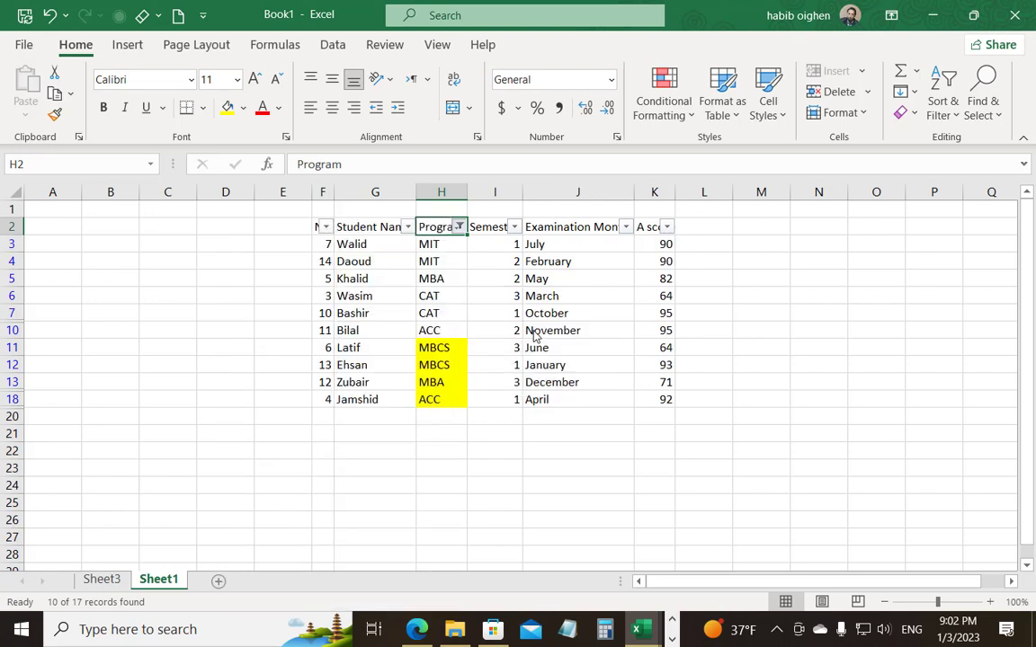
Return to the Default sheet view and clear the filter on the Program column.
{"action": "left_click", "coordinate": [459, 228]}
{"action": "mouse_move", "coordinate": [434, 299]}
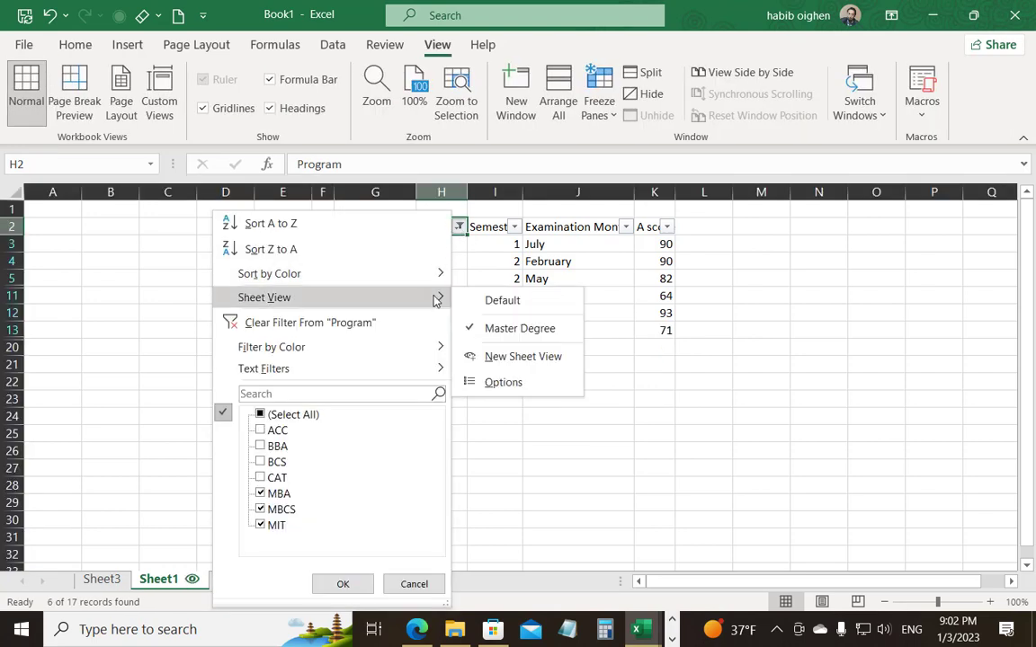
{"action": "left_click", "coordinate": [502, 303]}
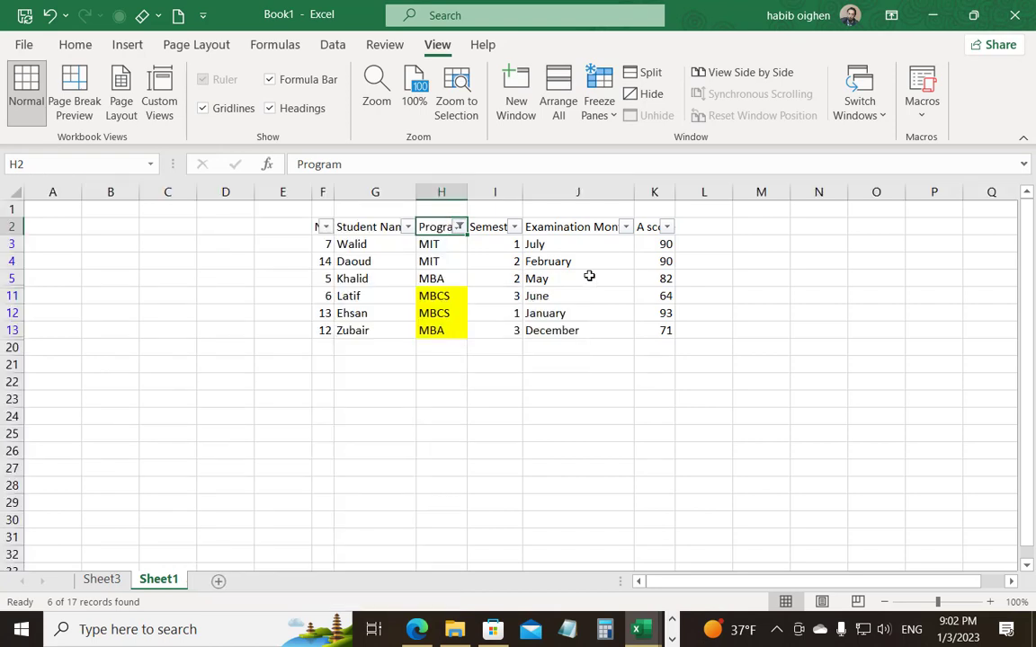
{"action": "left_click", "coordinate": [460, 228]}
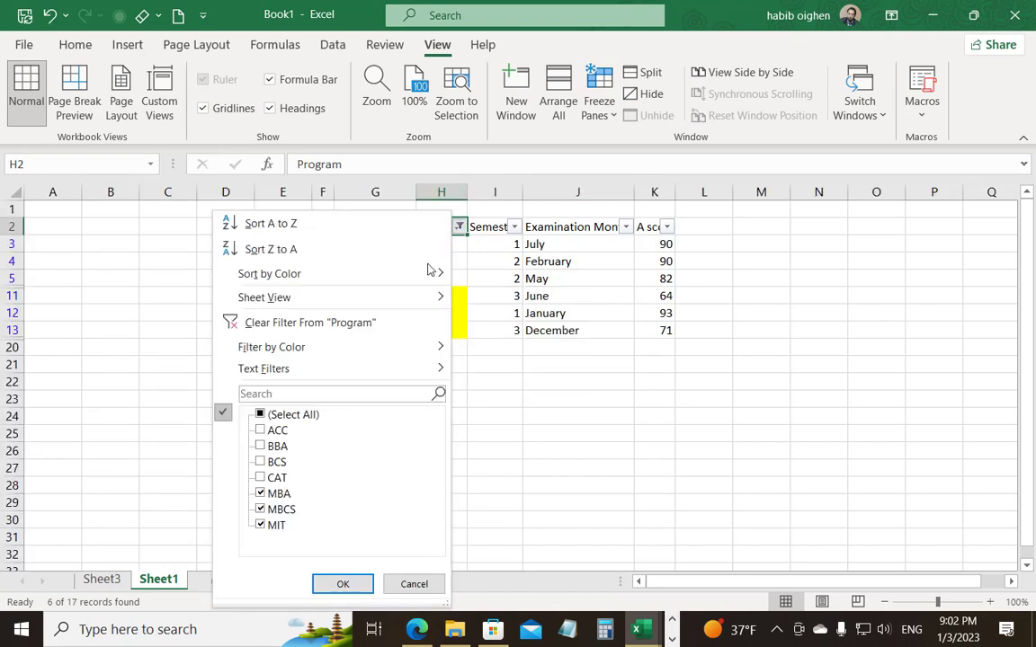
{"action": "left_click", "coordinate": [294, 326]}
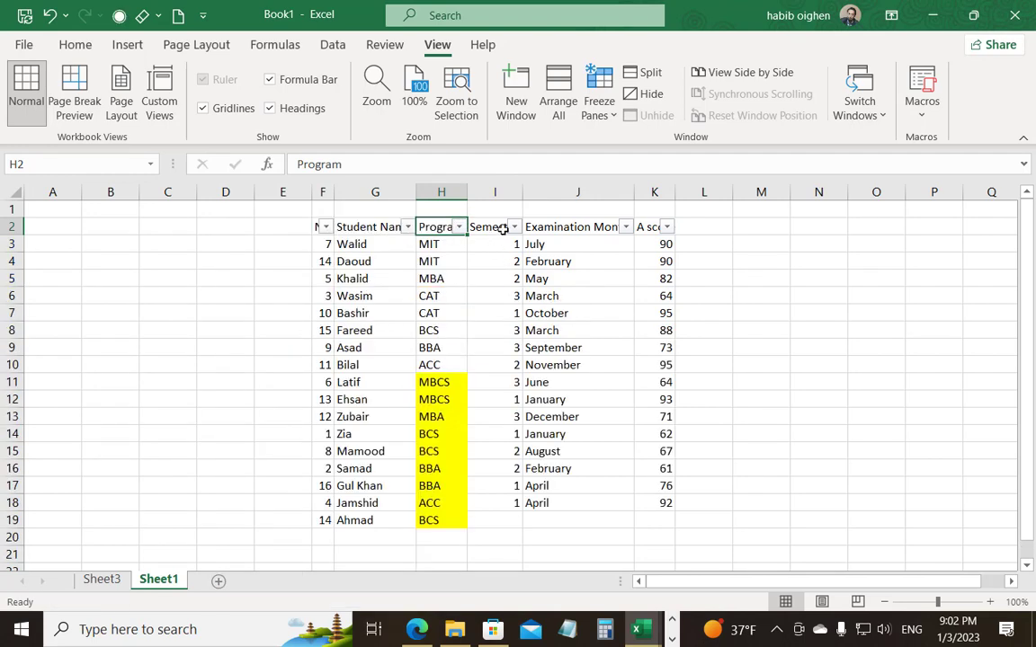
Sort the student table by the Examination Month column from A to Z.
{"action": "left_click", "coordinate": [569, 226]}
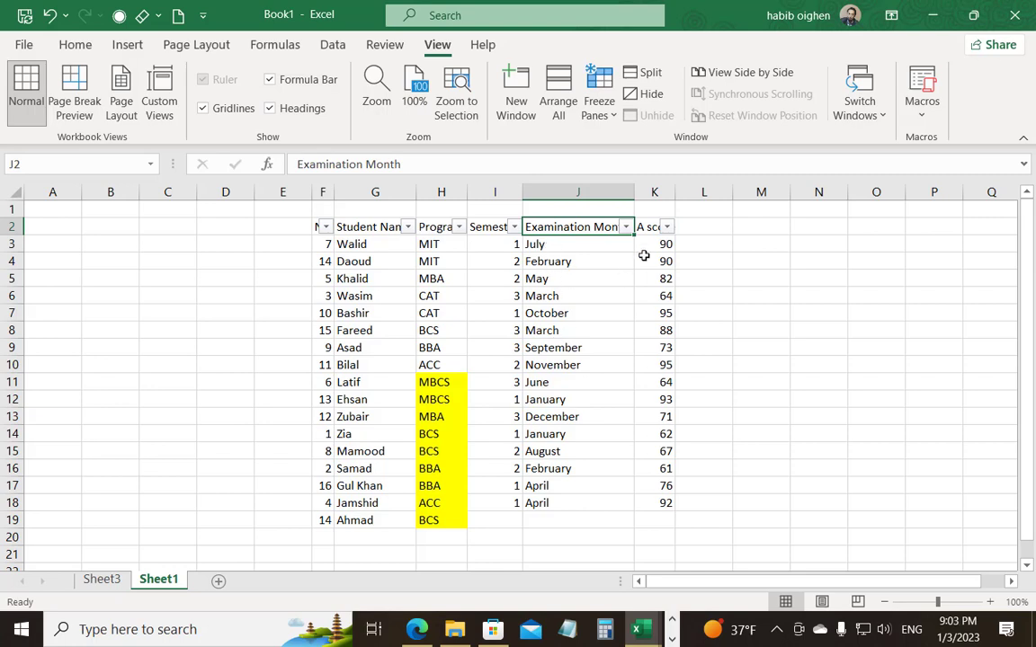
{"action": "left_click", "coordinate": [626, 227]}
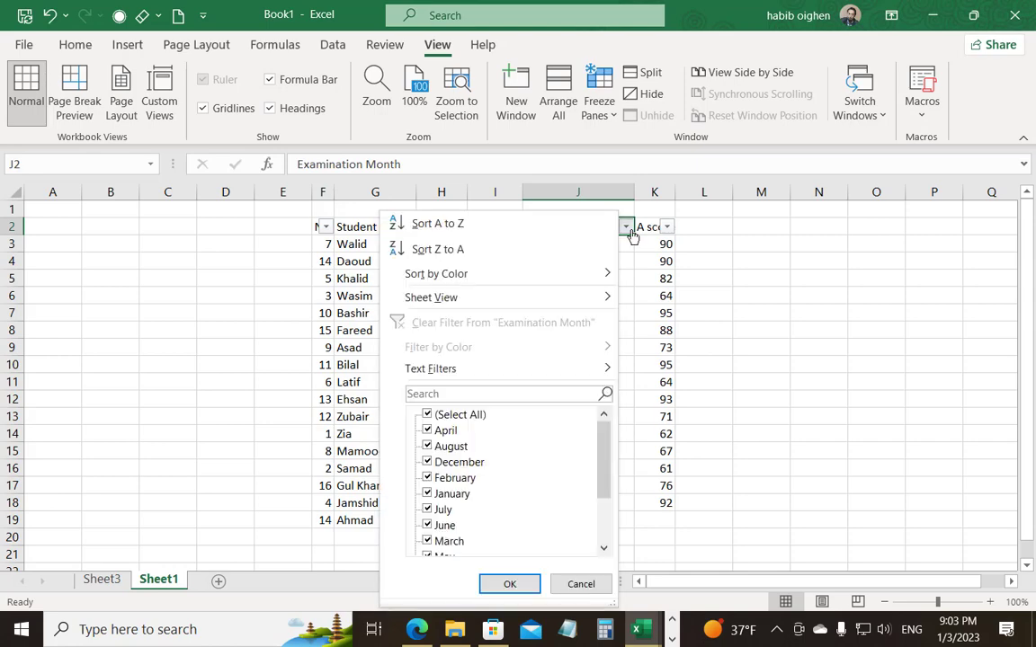
{"action": "left_click", "coordinate": [500, 236]}
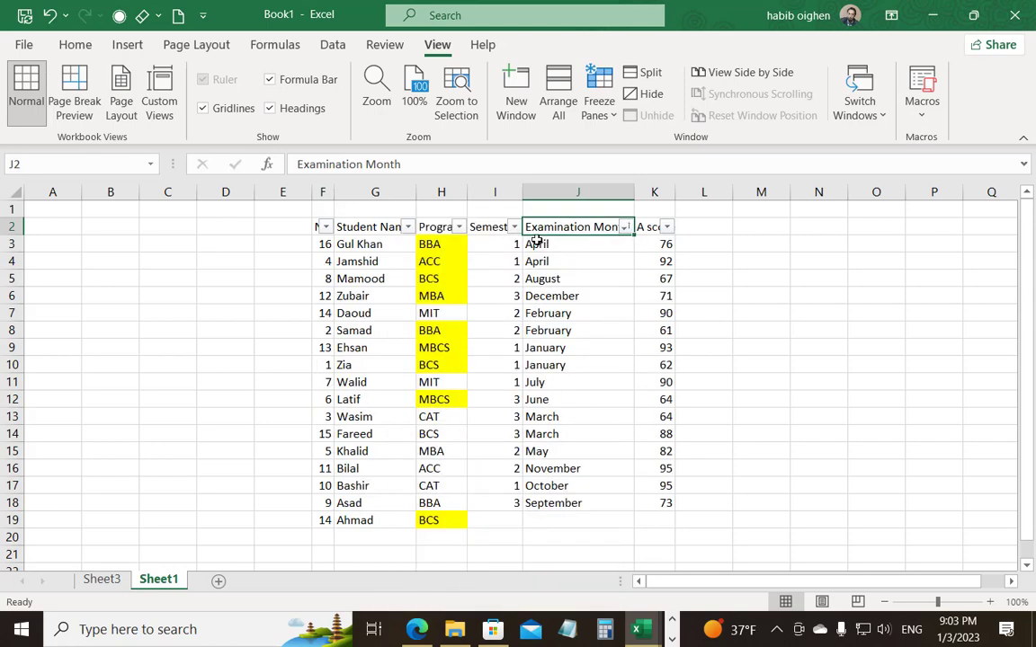
Custom-sort the table by Examination Month in calendar order, using the January, February, March, April custom list.
{"action": "left_click", "coordinate": [626, 229]}
{"action": "mouse_move", "coordinate": [485, 246]}
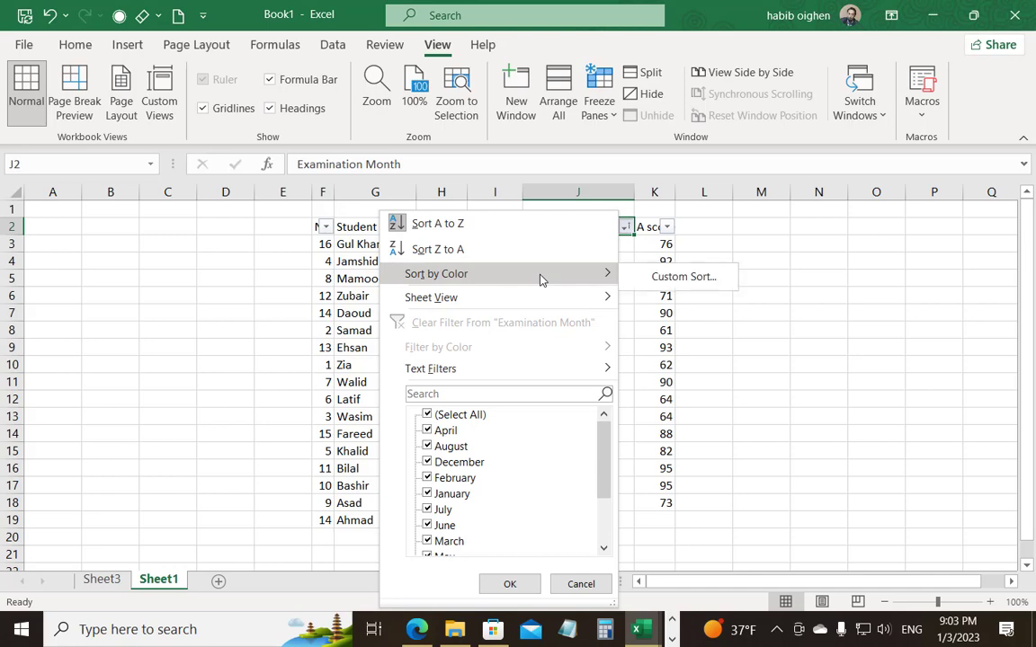
{"action": "left_click", "coordinate": [676, 280]}
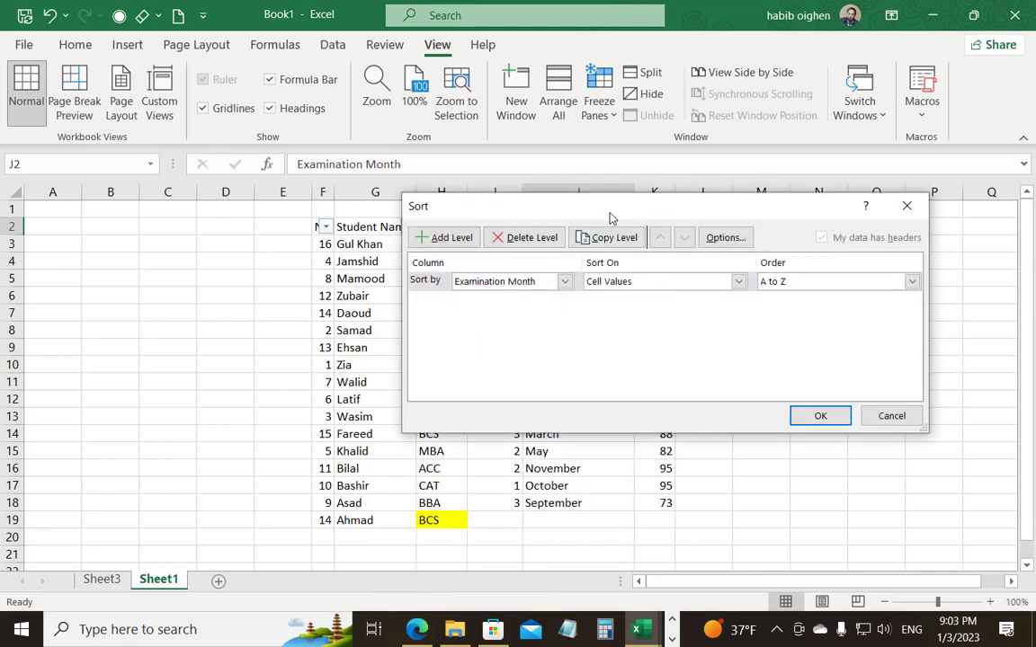
{"action": "left_click_drag", "start_coordinate": [608, 215], "coordinate": [446, 261]}
{"action": "left_click", "coordinate": [615, 325]}
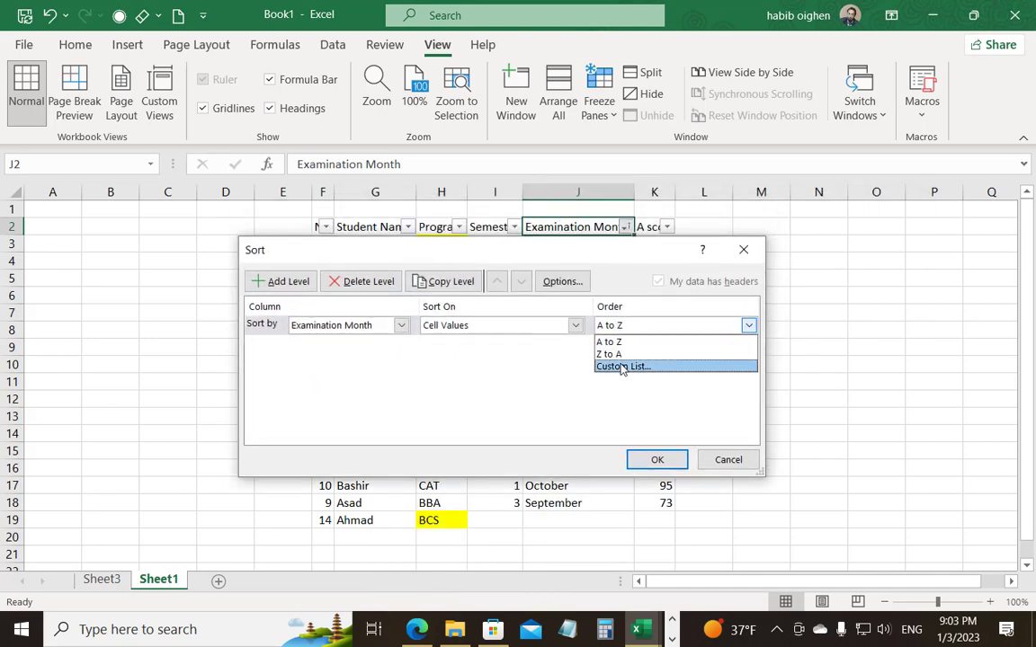
{"action": "left_click", "coordinate": [612, 363]}
{"action": "left_click", "coordinate": [515, 258]}
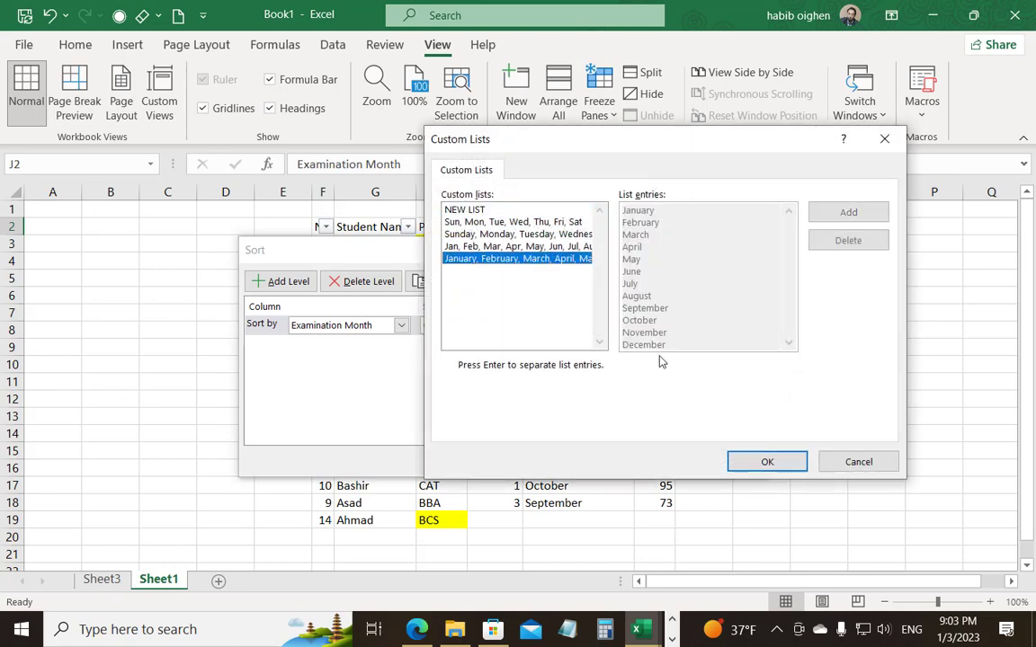
{"action": "left_click", "coordinate": [765, 461]}
{"action": "left_click", "coordinate": [656, 460]}
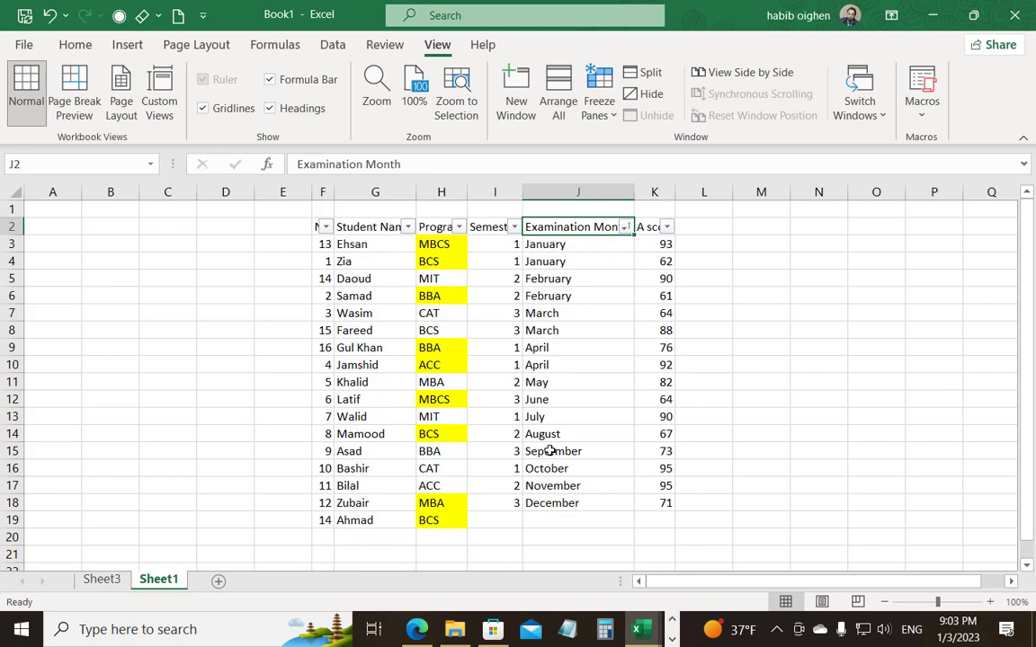
Filter the Examination Month column to only January, February and March.
{"action": "left_click", "coordinate": [625, 228]}
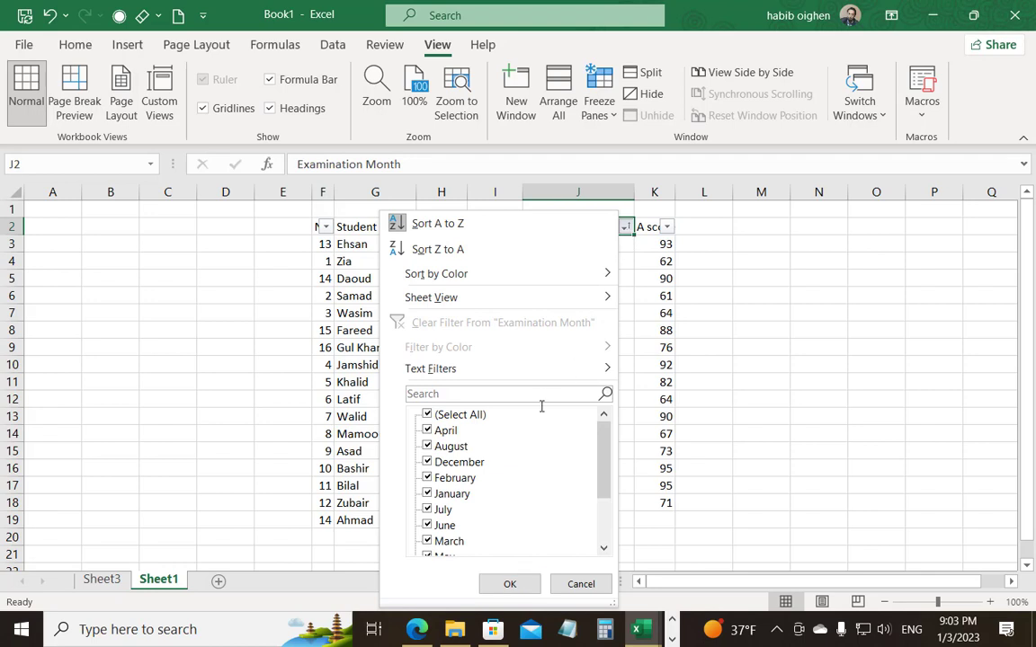
{"action": "left_click", "coordinate": [427, 415]}
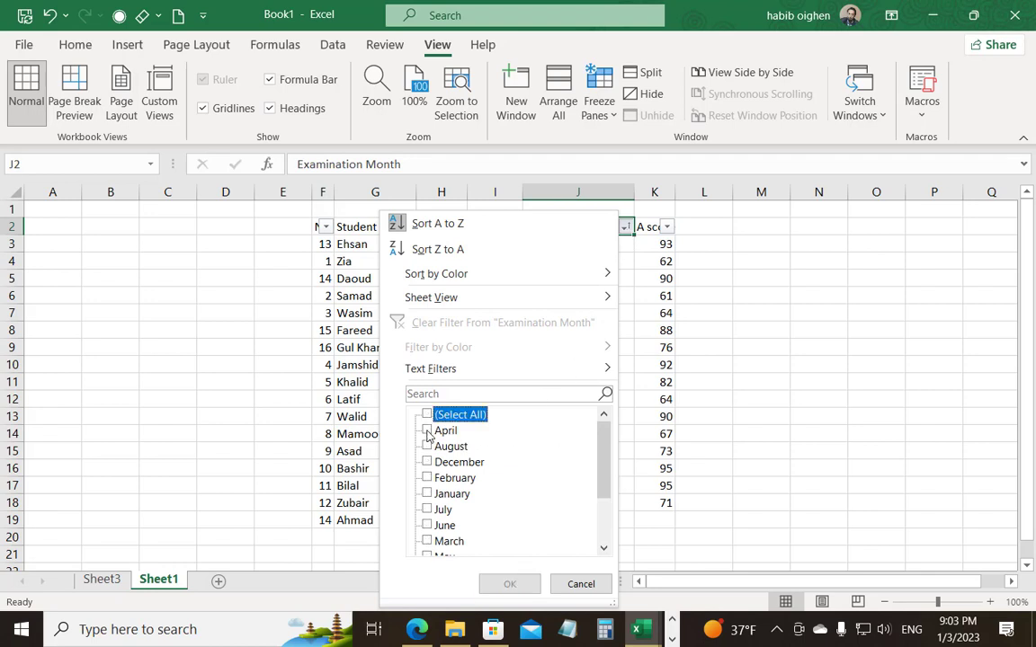
{"action": "scroll", "coordinate": [608, 481], "scroll_direction": "down", "scroll_amount": 1}
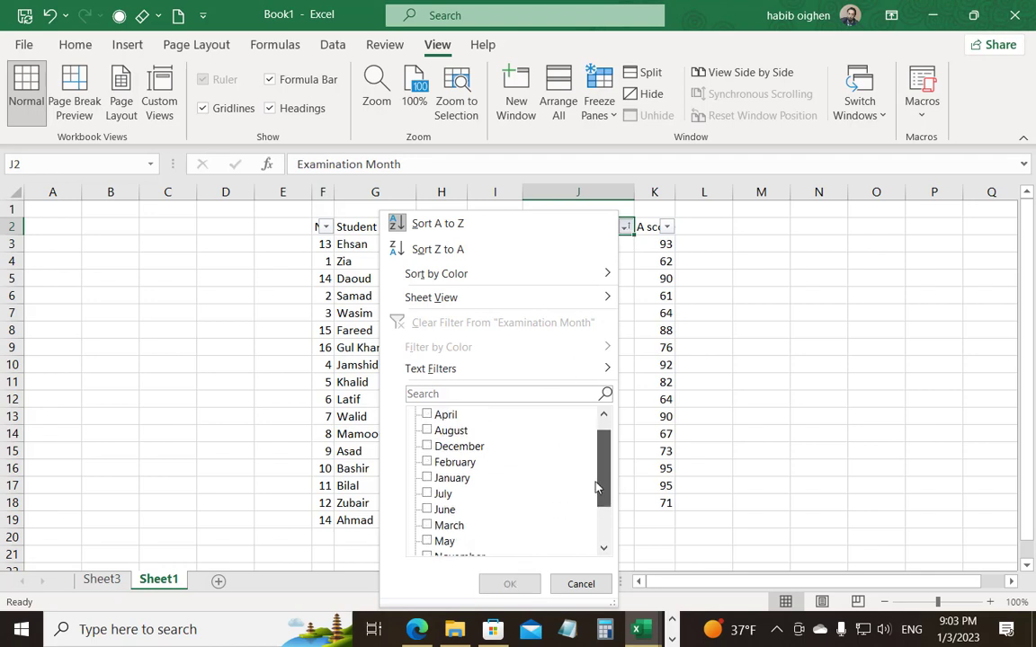
{"action": "left_click", "coordinate": [427, 477]}
{"action": "scroll", "coordinate": [603, 477], "scroll_direction": "down", "scroll_amount": 2}
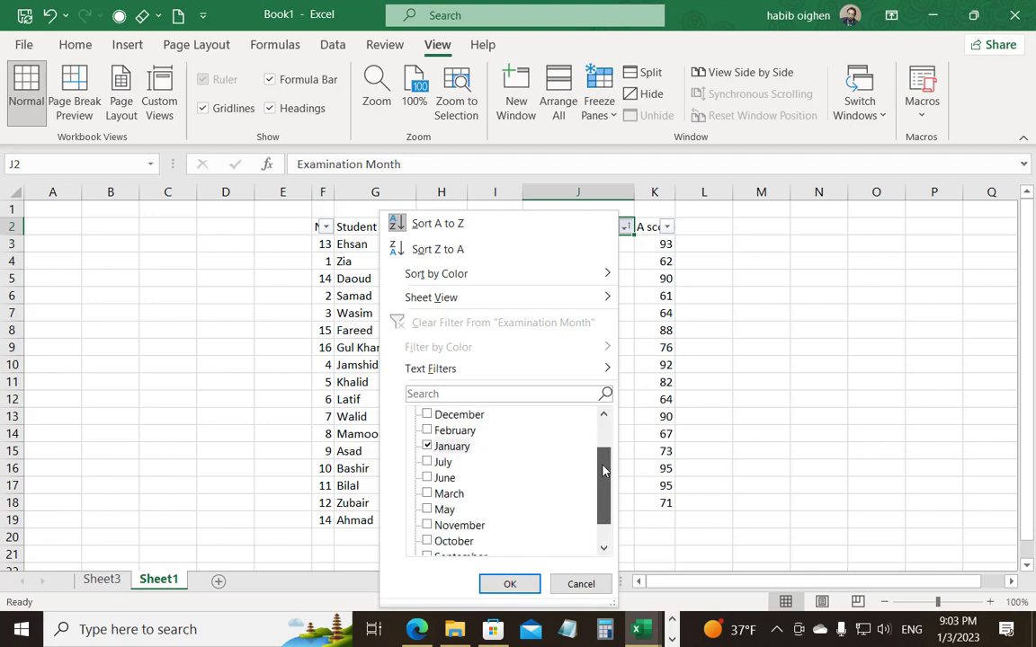
{"action": "scroll", "coordinate": [603, 473], "scroll_direction": "up", "scroll_amount": 3}
{"action": "left_click", "coordinate": [429, 478]}
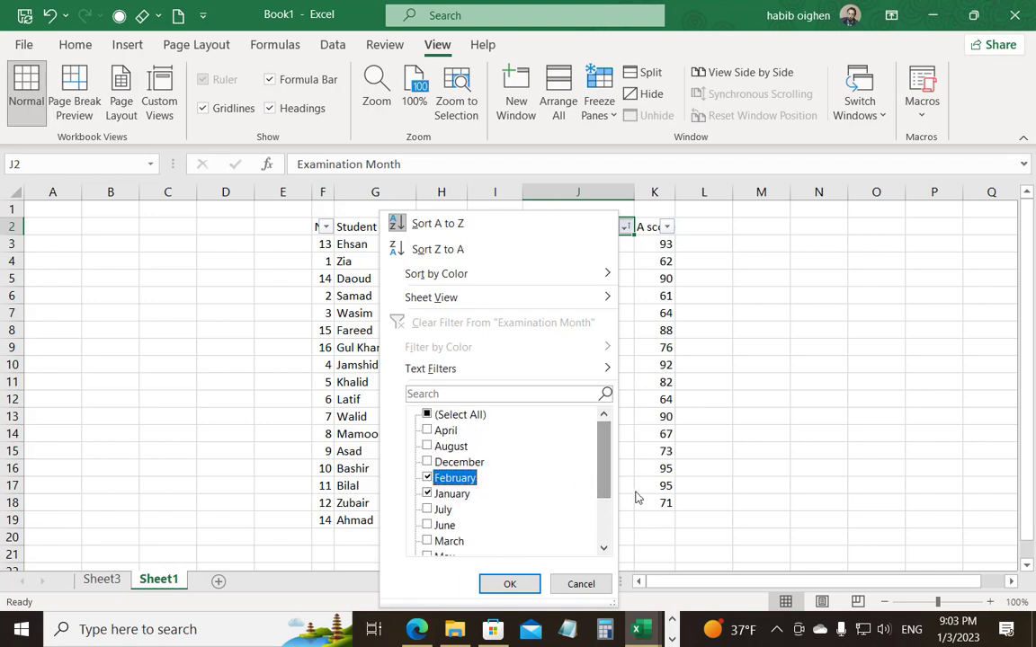
{"action": "left_click", "coordinate": [428, 541]}
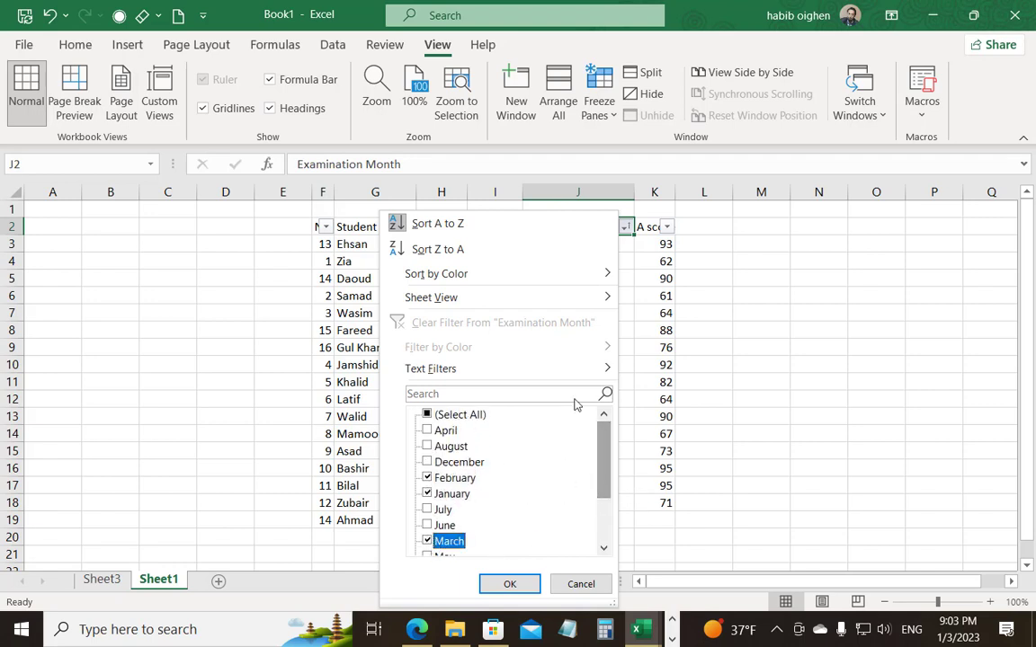
{"action": "left_click", "coordinate": [510, 585]}
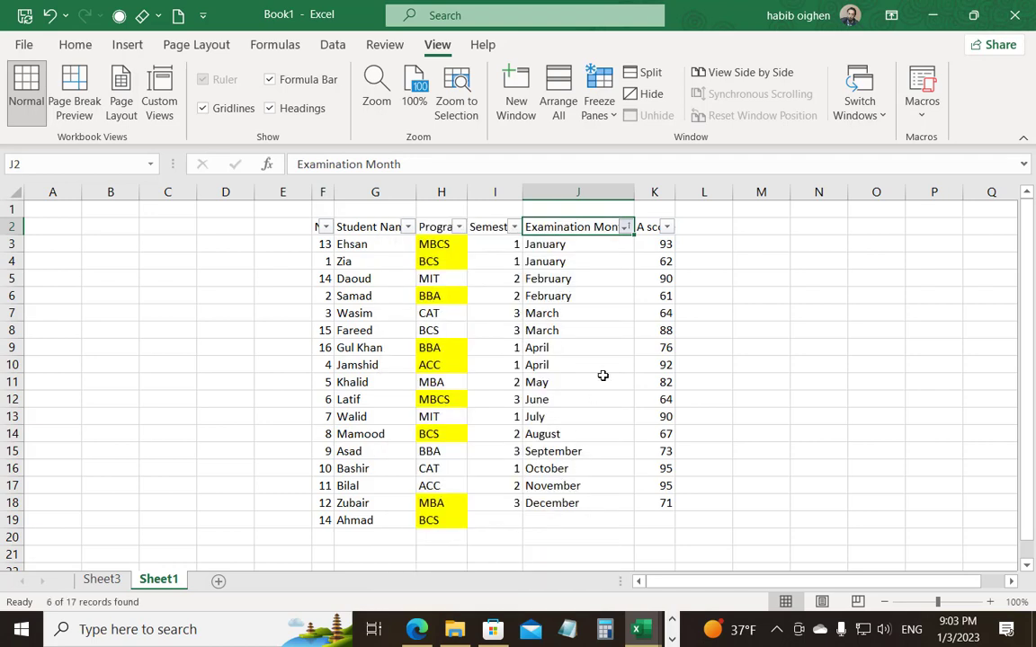
Create a new sheet view from the filtered student table.
{"action": "left_click", "coordinate": [627, 227]}
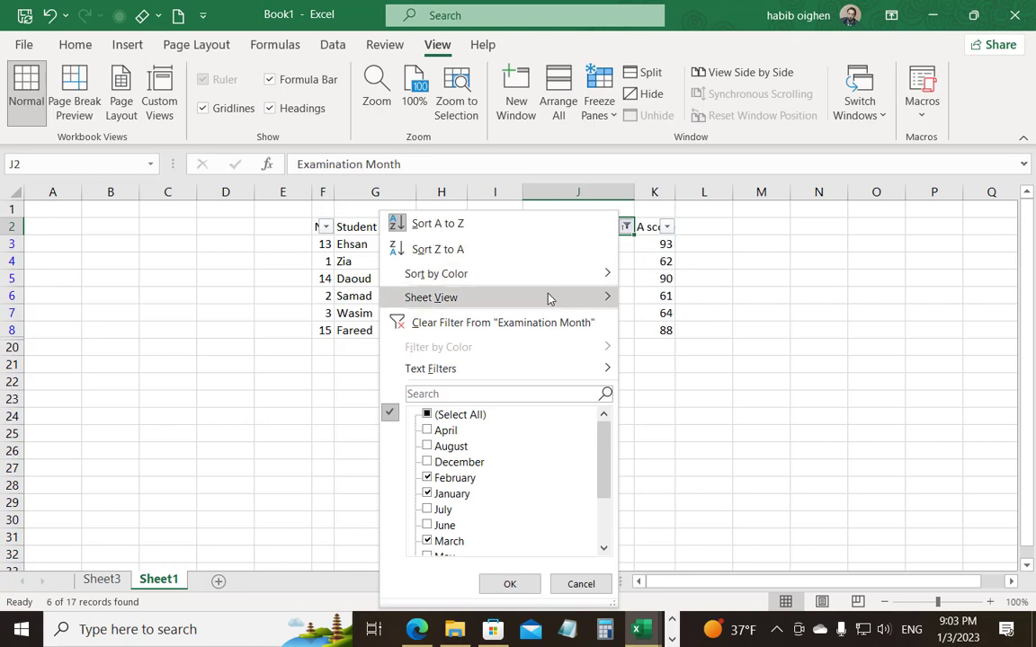
{"action": "mouse_move", "coordinate": [550, 298]}
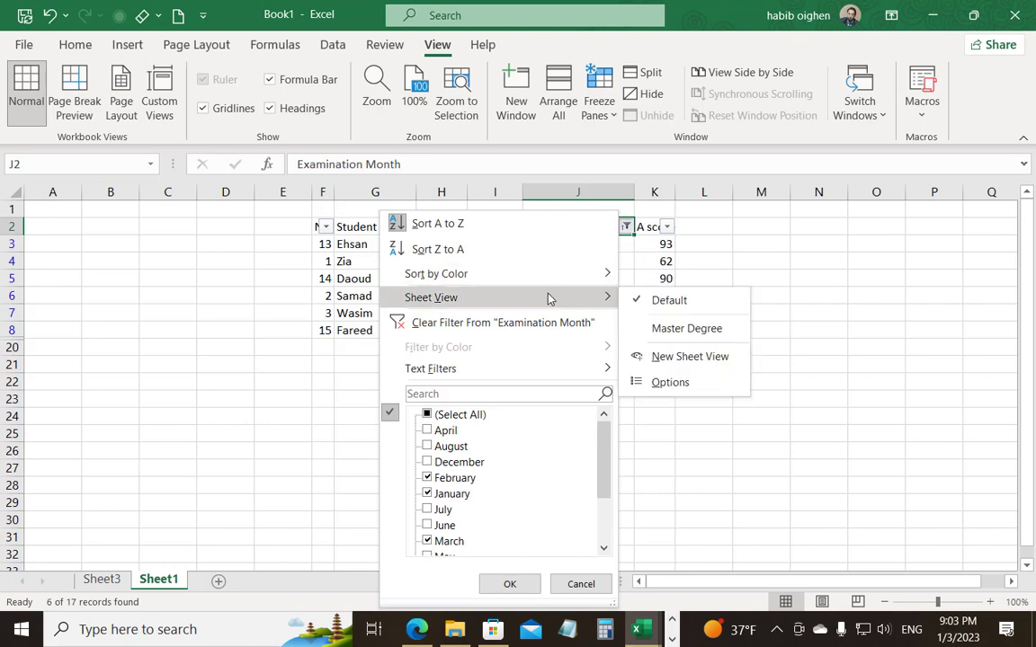
{"action": "left_click", "coordinate": [688, 359]}
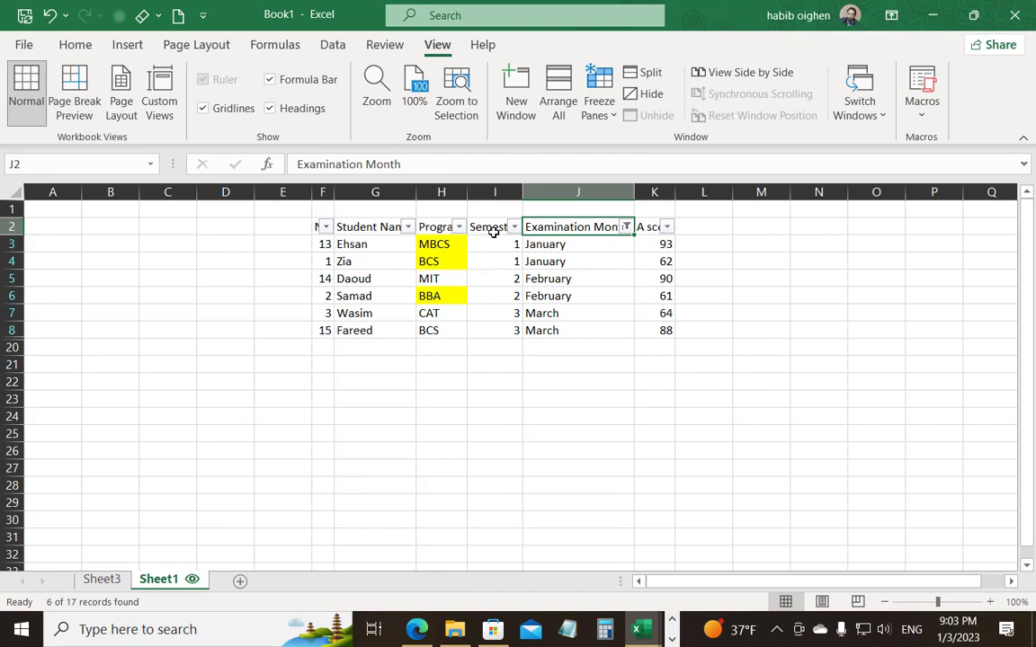
{"action": "left_click", "coordinate": [626, 226]}
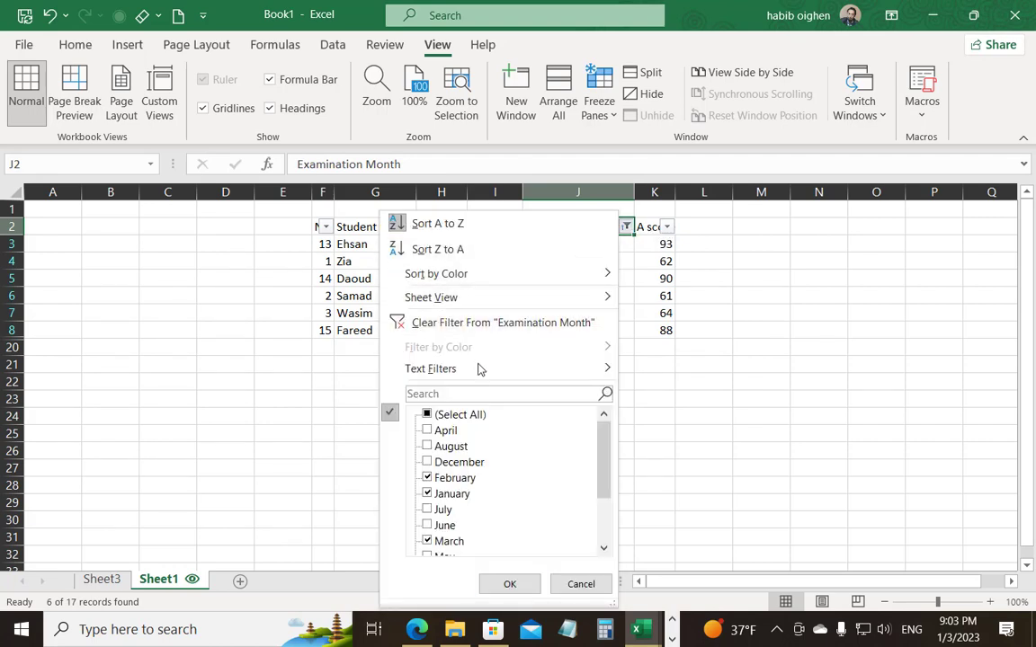
{"action": "left_click", "coordinate": [450, 322]}
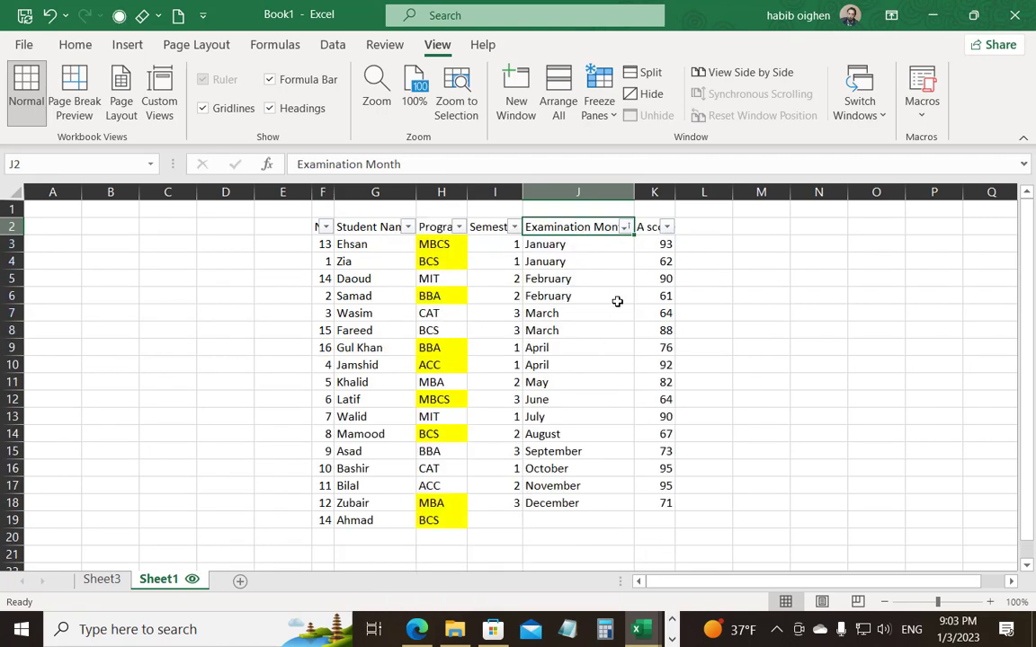
{"action": "key", "text": "ctrl+z"}
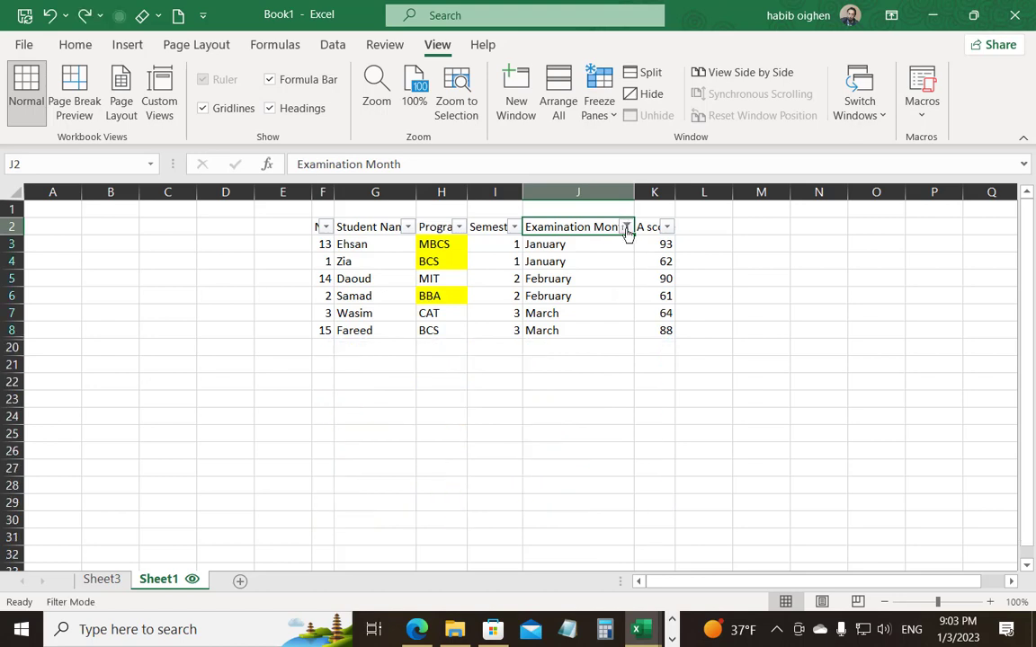
Return to the Default sheet view, keeping the temporary view under the name First Quarter.
{"action": "left_click", "coordinate": [625, 227]}
{"action": "mouse_move", "coordinate": [590, 296]}
{"action": "left_click", "coordinate": [666, 300]}
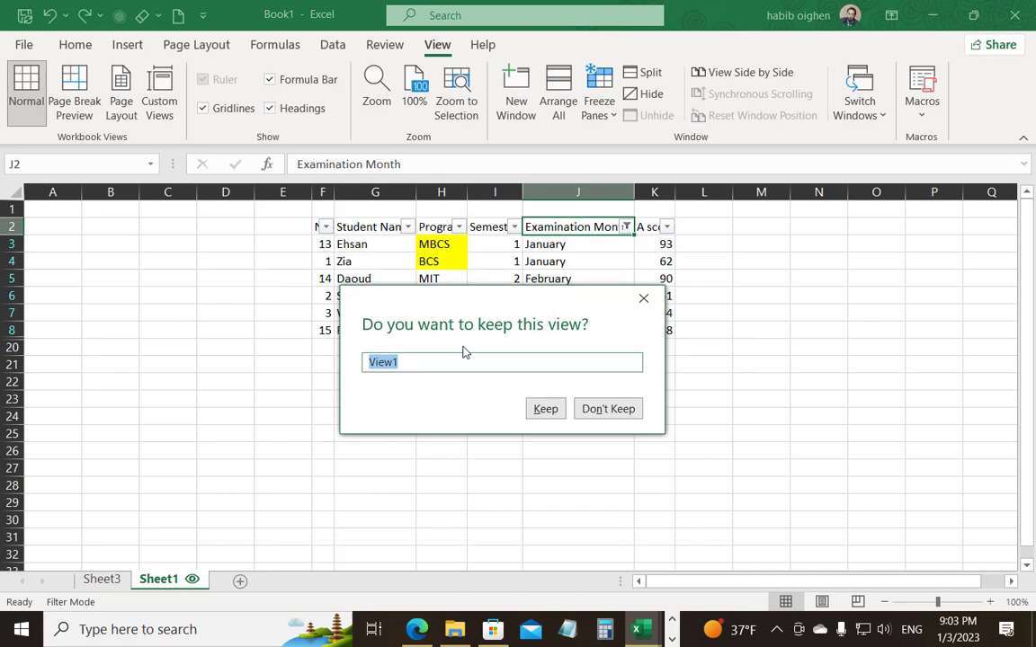
{"action": "type", "text": "First Quarter"}
{"action": "key", "text": "Return"}
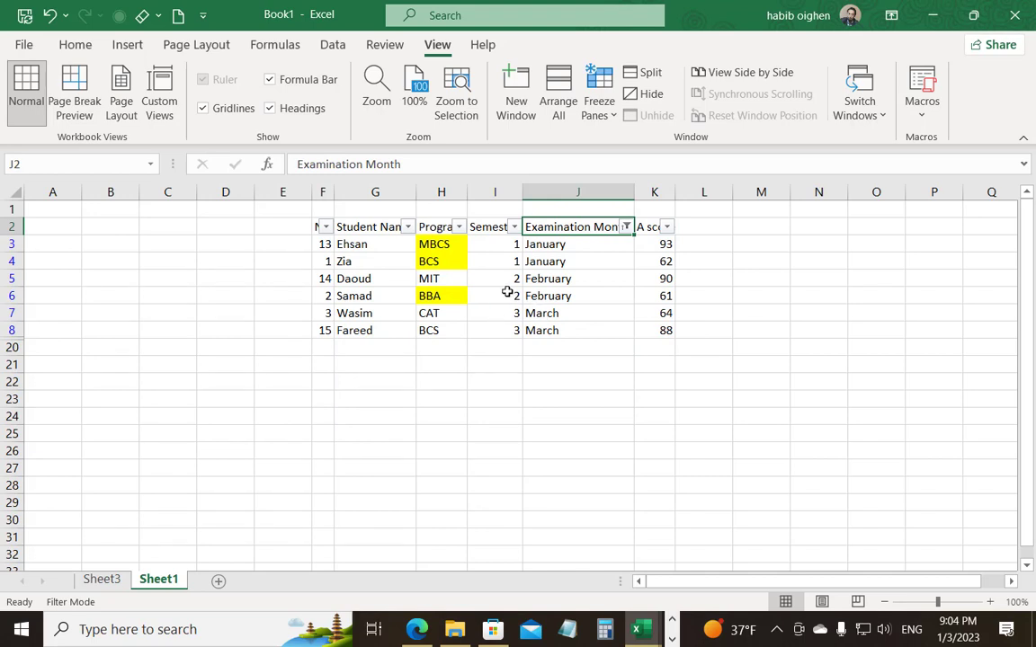
Clear the Examination Month filter and sort the table by the student number column from smallest to largest.
{"action": "left_click", "coordinate": [628, 230]}
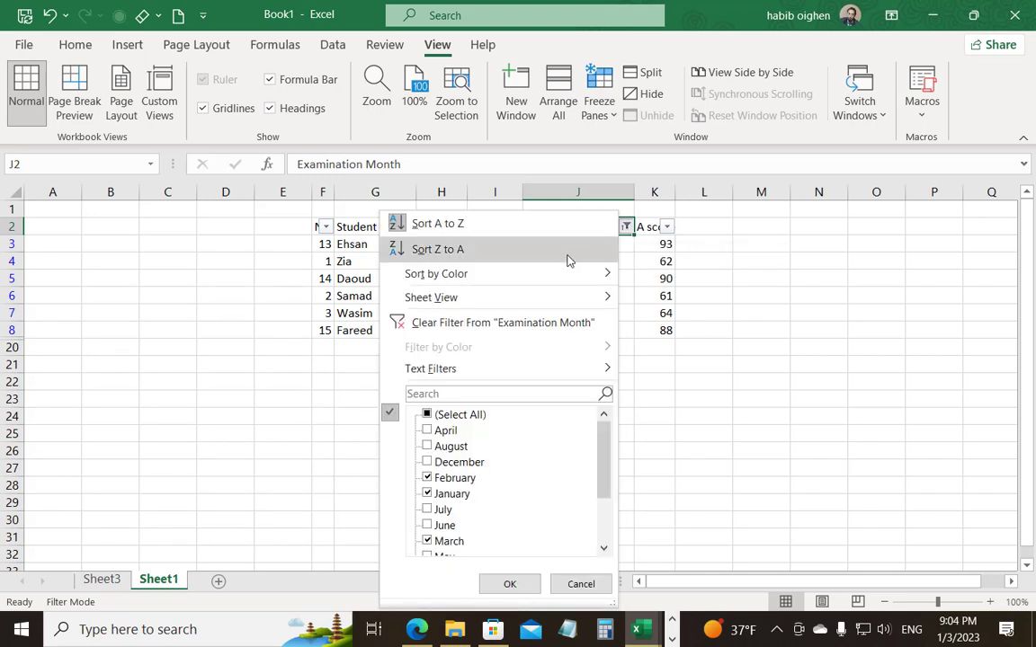
{"action": "left_click", "coordinate": [551, 323]}
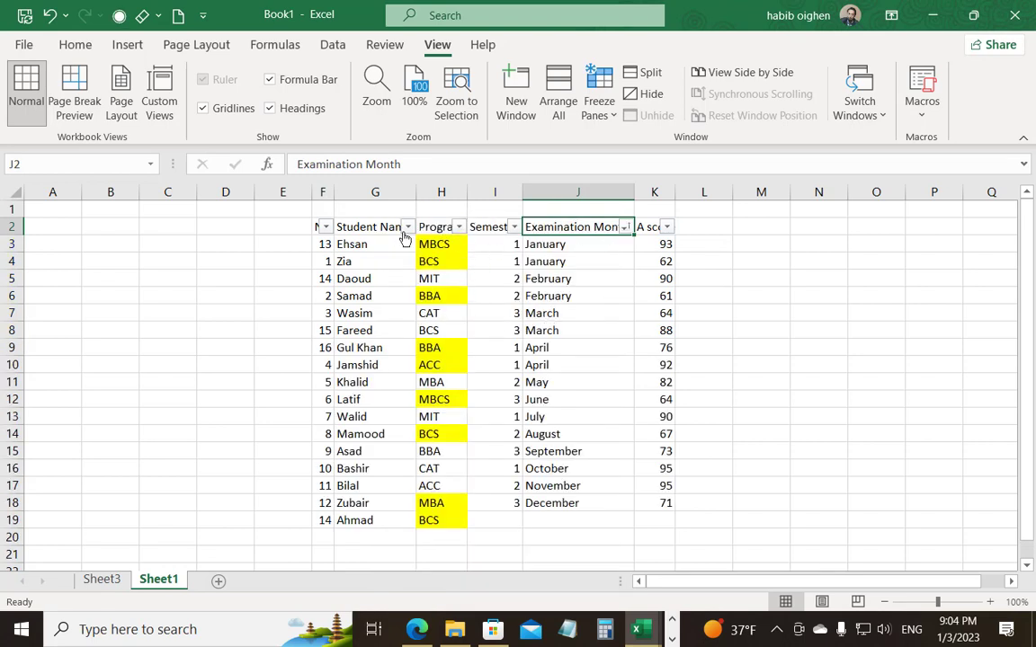
{"action": "left_click", "coordinate": [324, 227]}
{"action": "left_click", "coordinate": [246, 225]}
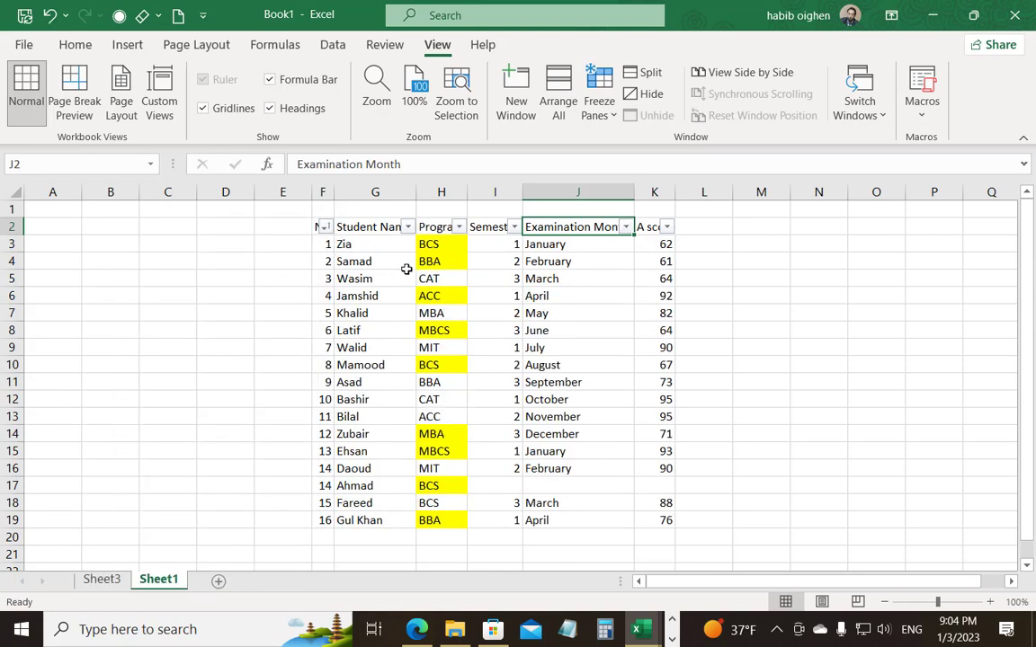
Apply the Master Degree sheet view from the Program column's filter options.
{"action": "left_click", "coordinate": [459, 227]}
{"action": "mouse_move", "coordinate": [349, 301]}
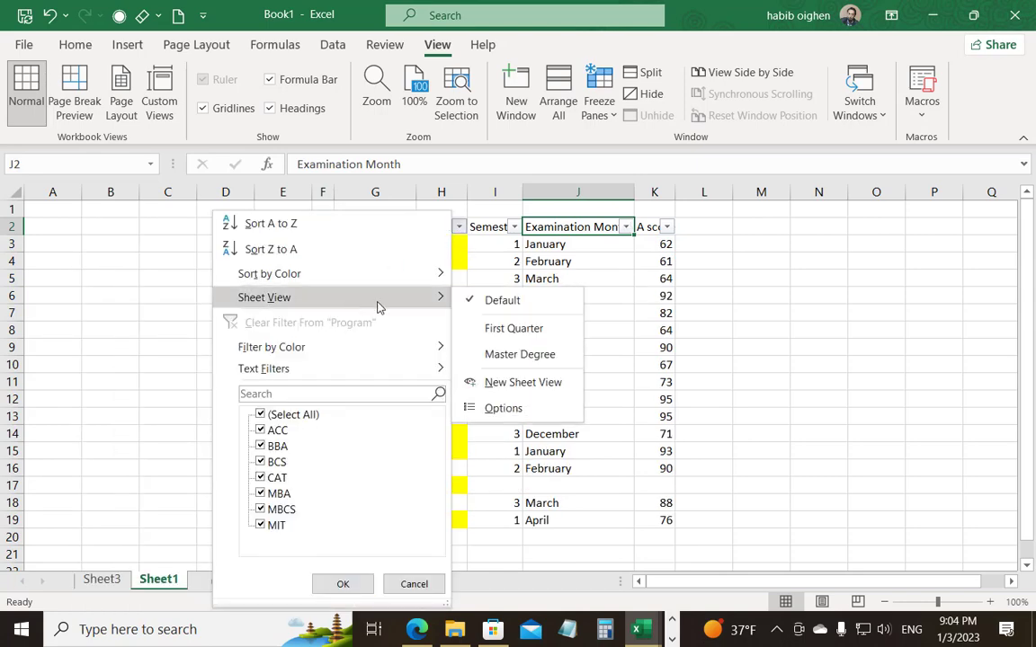
{"action": "left_click", "coordinate": [530, 355]}
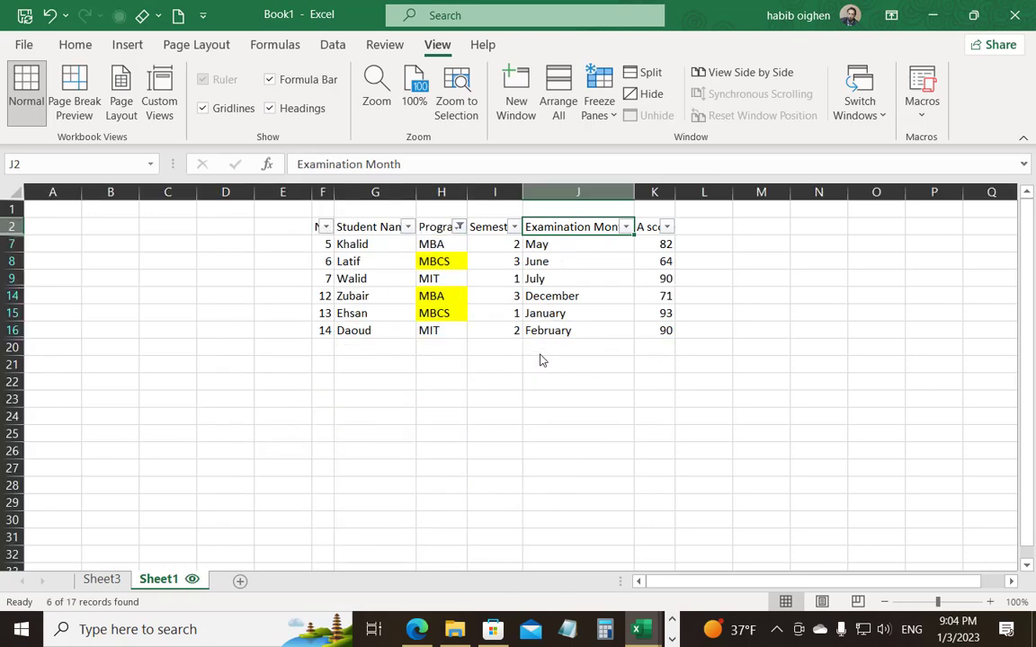
Apply the First Quarter sheet view from the Examination Month column's filter options.
{"action": "left_click", "coordinate": [626, 227]}
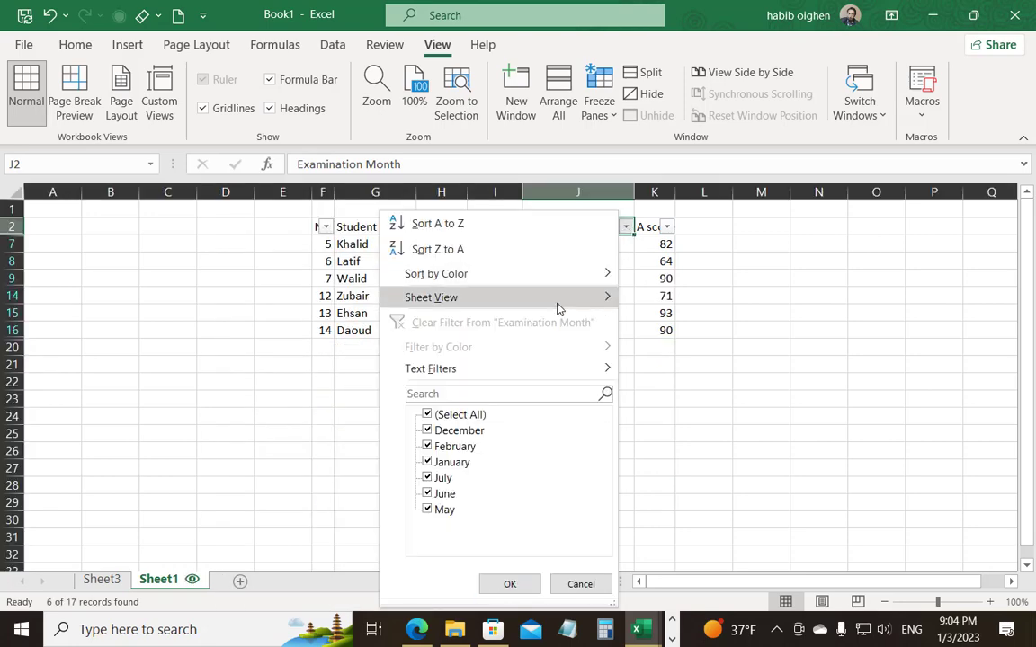
{"action": "mouse_move", "coordinate": [555, 299]}
{"action": "left_click", "coordinate": [682, 330]}
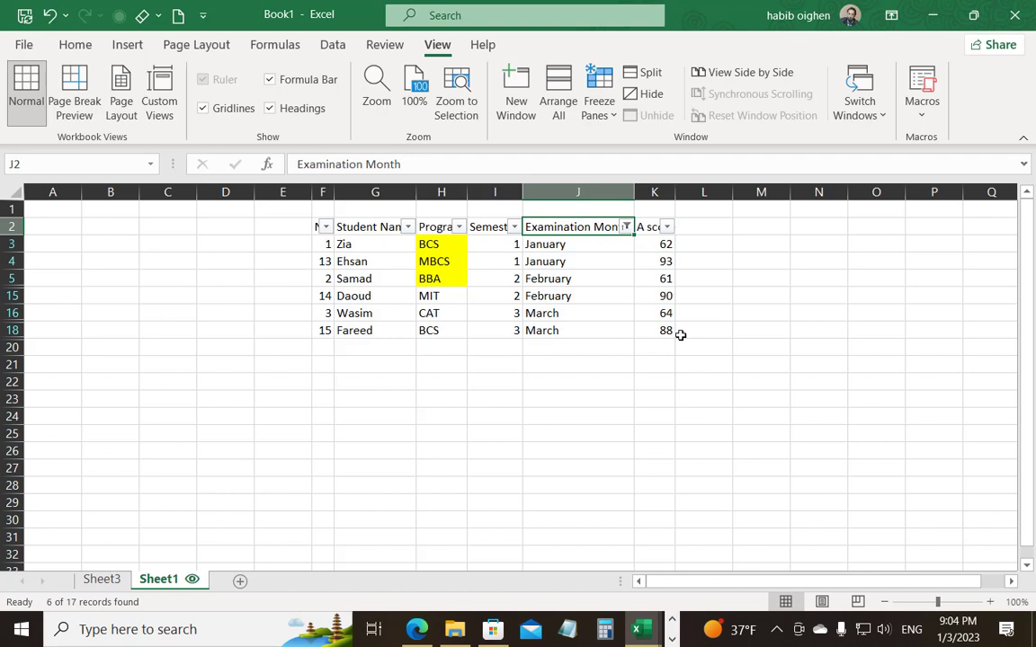
Return to the Default sheet view and clear the filter from the Examination Month column.
{"action": "left_click", "coordinate": [627, 228]}
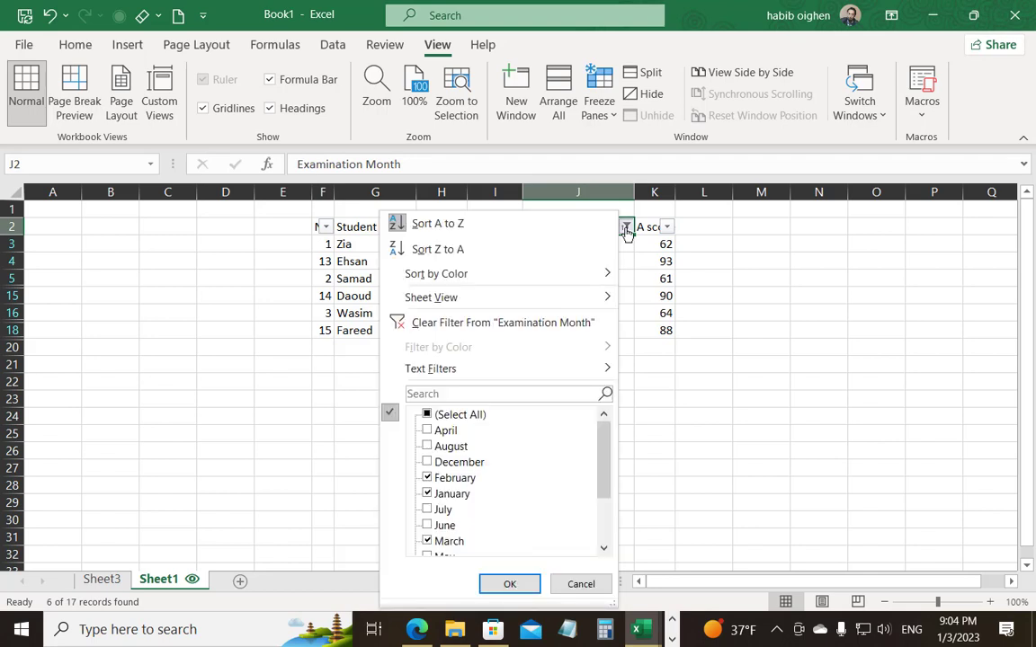
{"action": "mouse_move", "coordinate": [526, 303]}
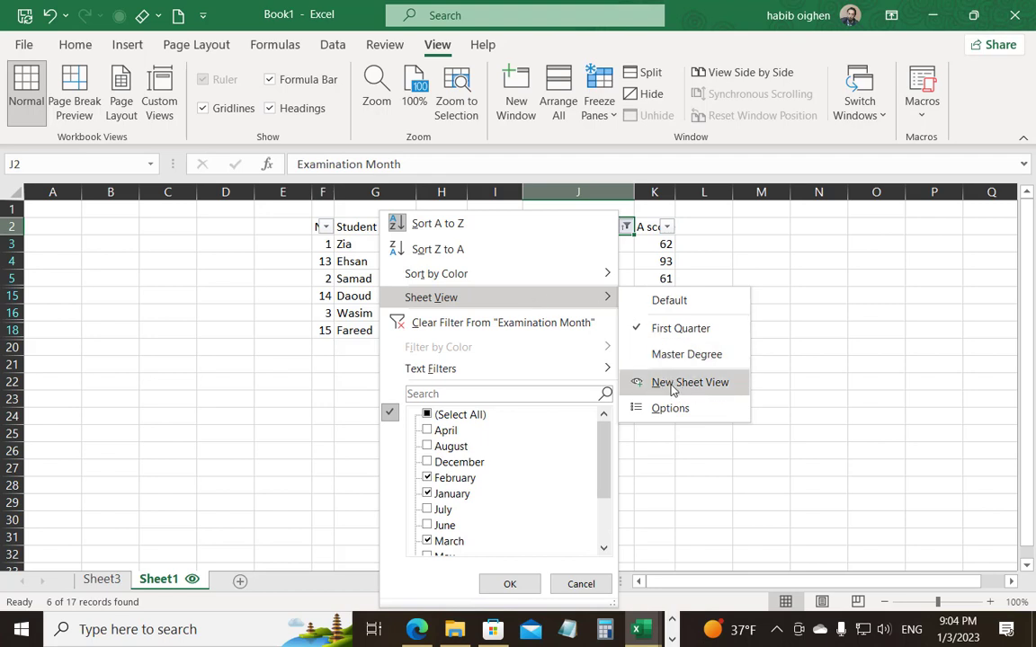
{"action": "left_click", "coordinate": [651, 301]}
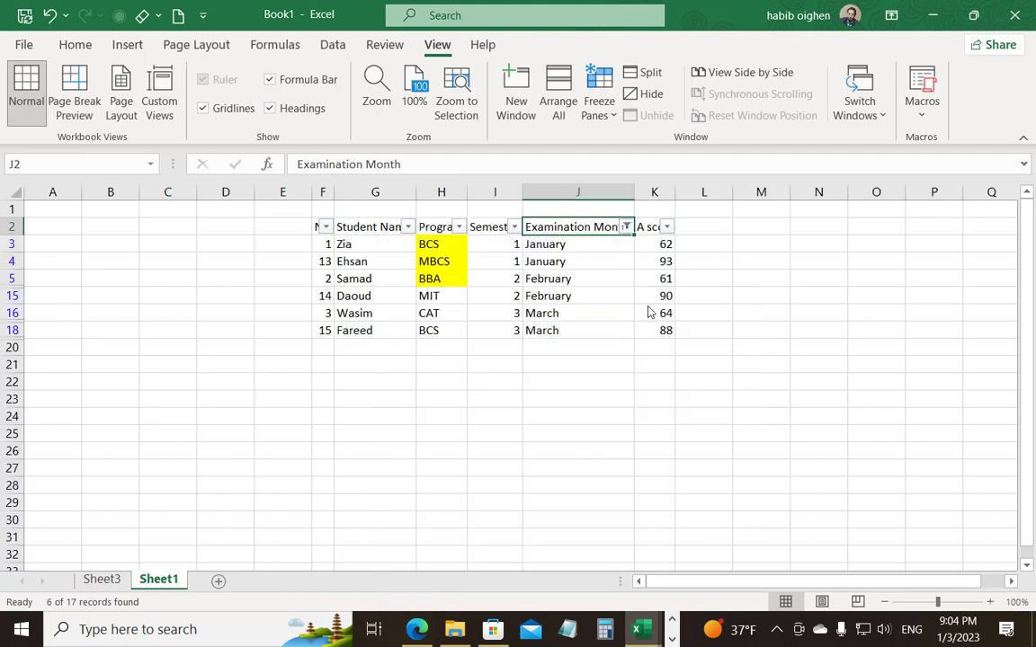
{"action": "left_click", "coordinate": [627, 226]}
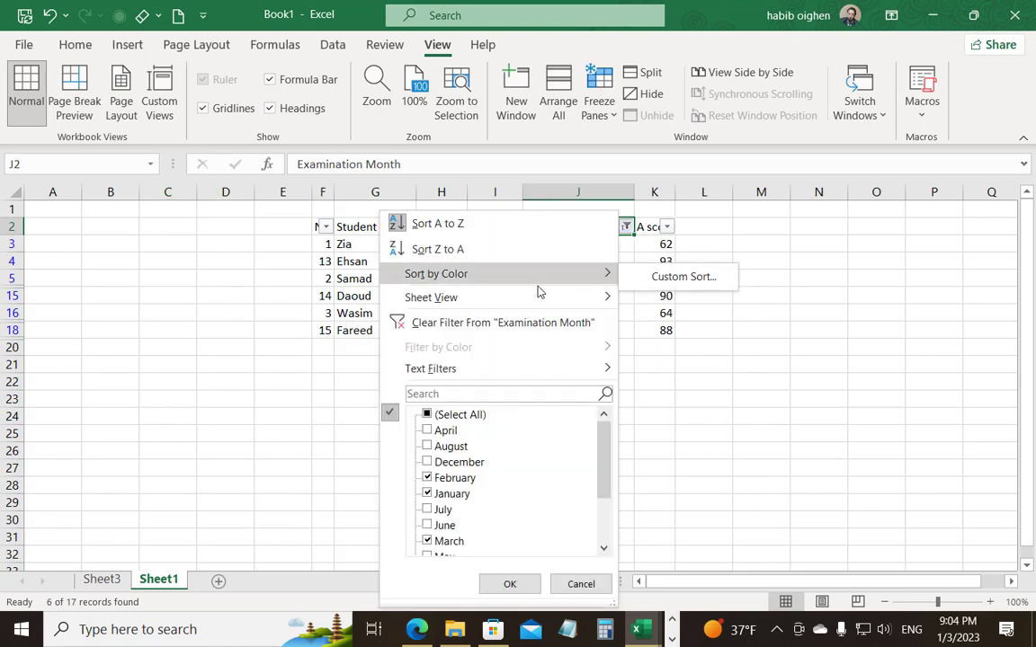
{"action": "left_click", "coordinate": [538, 322]}
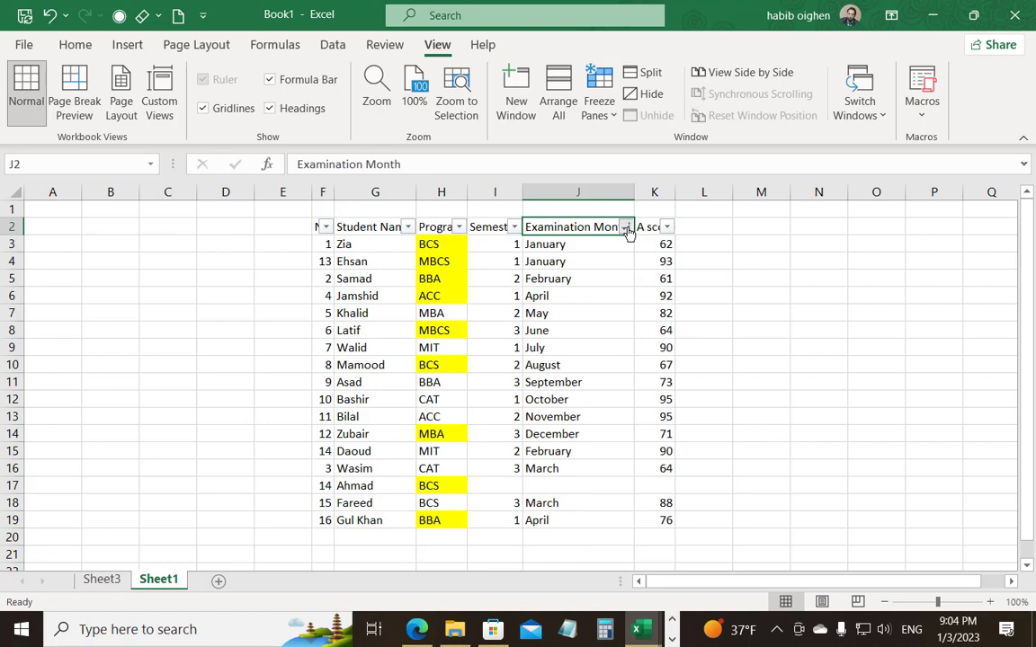
Open the Sheet View options from the Examination Month column and switch to the Master Degree view.
{"action": "left_click", "coordinate": [626, 227]}
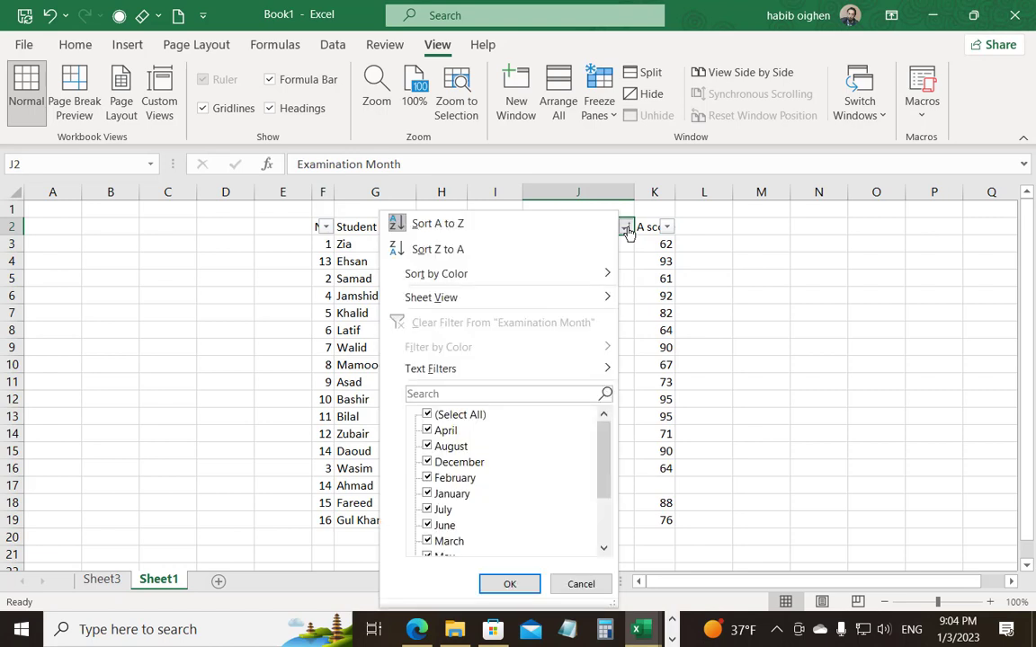
{"action": "mouse_move", "coordinate": [603, 297]}
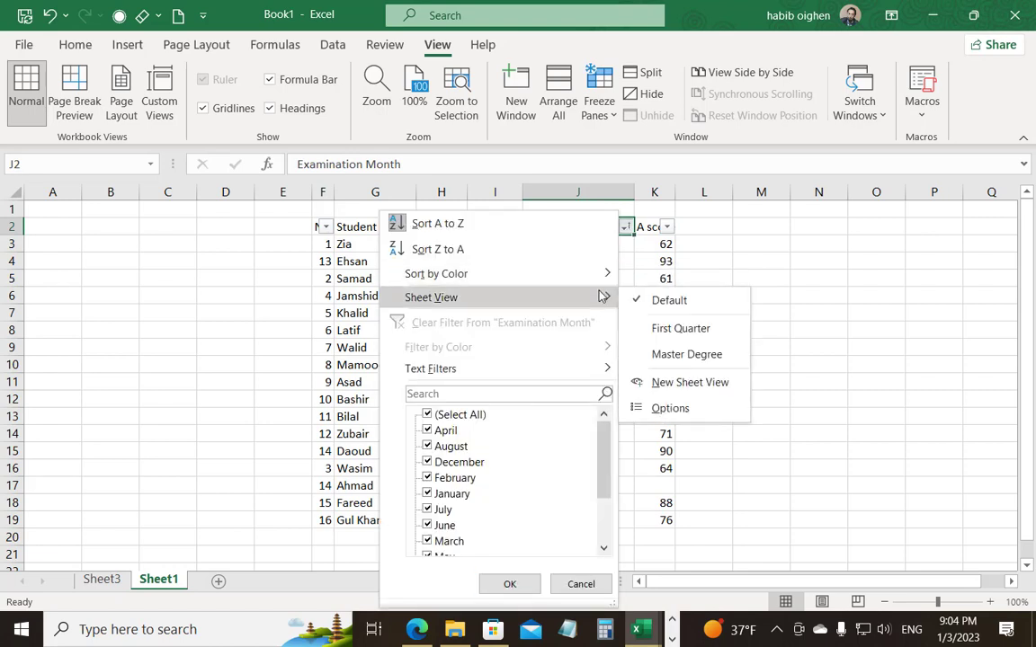
{"action": "left_click", "coordinate": [669, 408]}
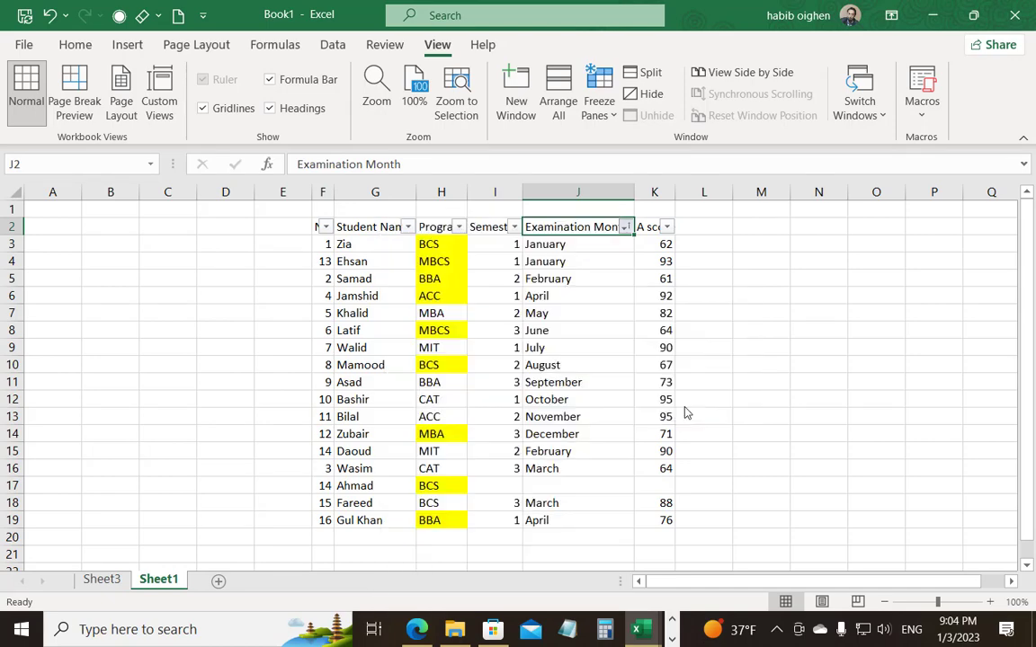
{"action": "left_click", "coordinate": [382, 353]}
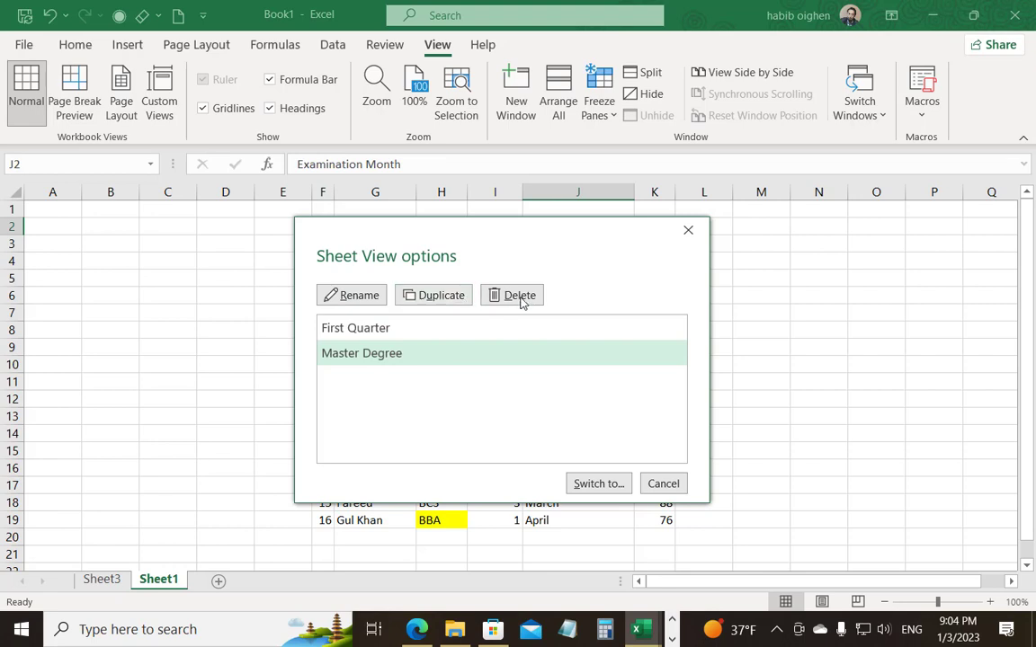
{"action": "left_click_drag", "start_coordinate": [493, 229], "coordinate": [593, 143]}
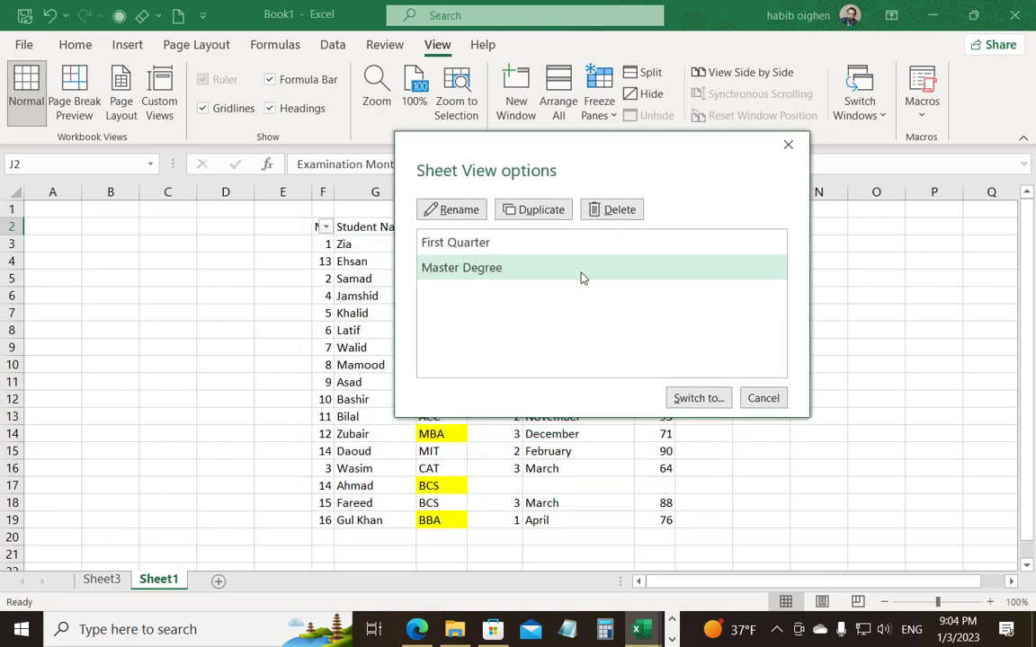
{"action": "left_click", "coordinate": [699, 397]}
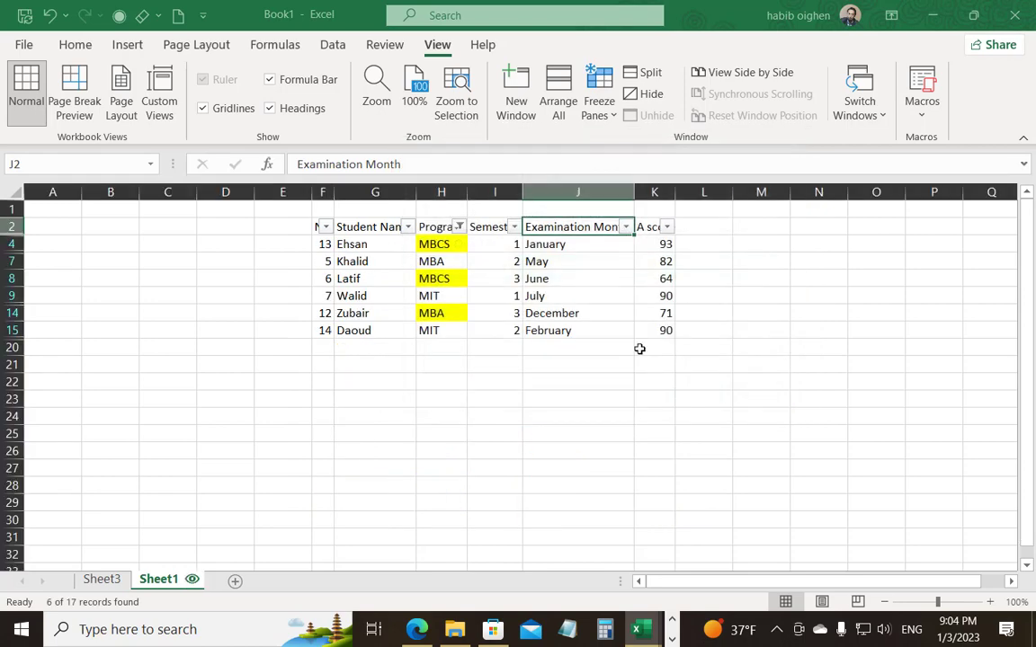
Reopen the Sheet View options and switch the student table to the First Quarter view.
{"action": "left_click", "coordinate": [624, 227]}
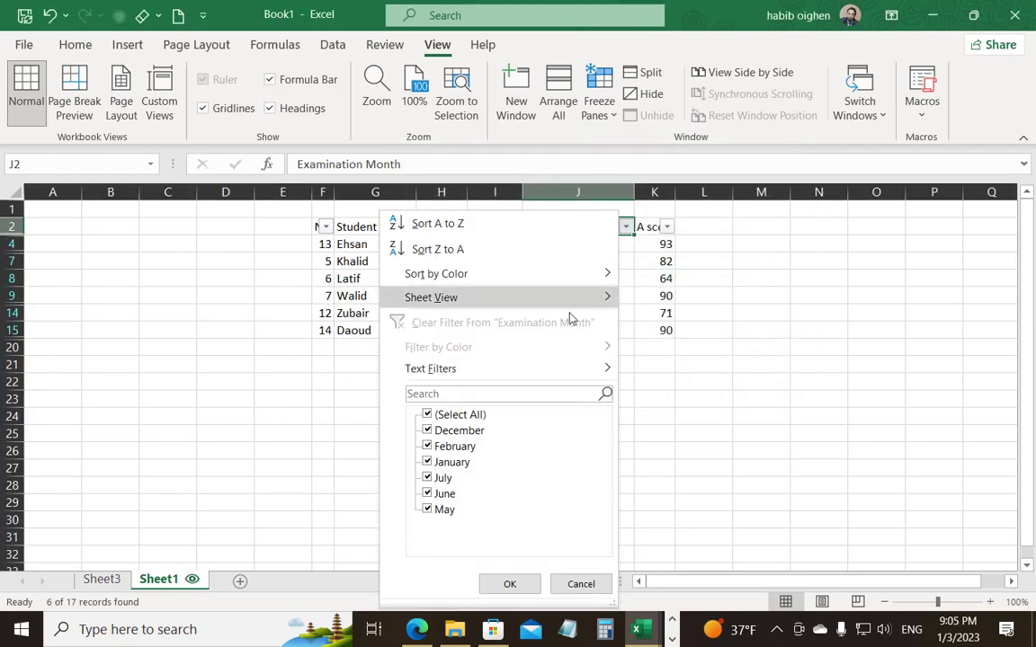
{"action": "mouse_move", "coordinate": [548, 297]}
{"action": "left_click", "coordinate": [719, 409]}
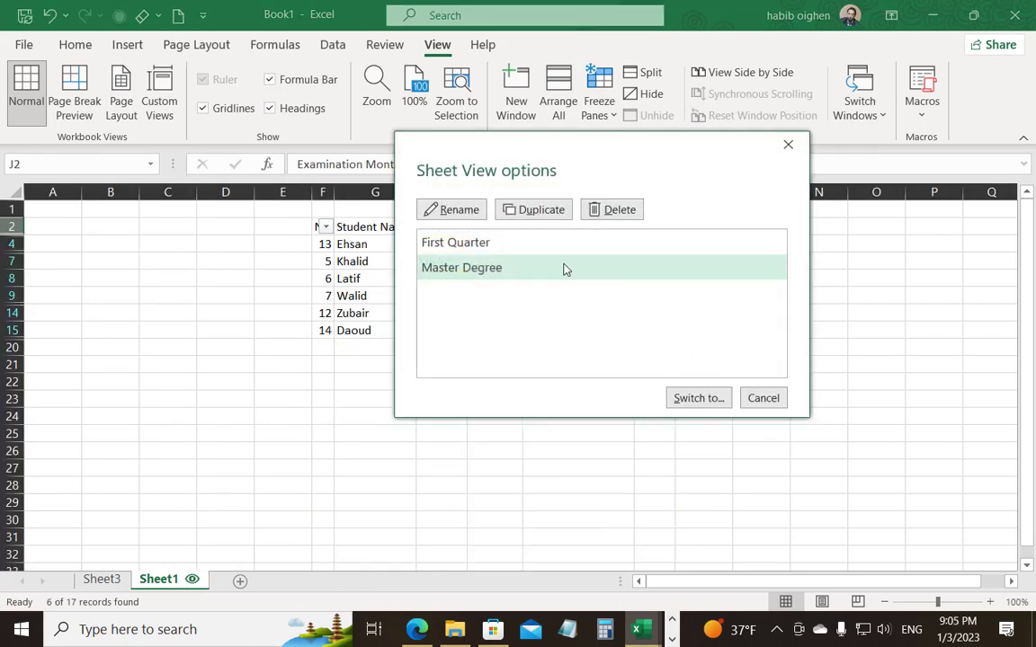
{"action": "left_click", "coordinate": [471, 251]}
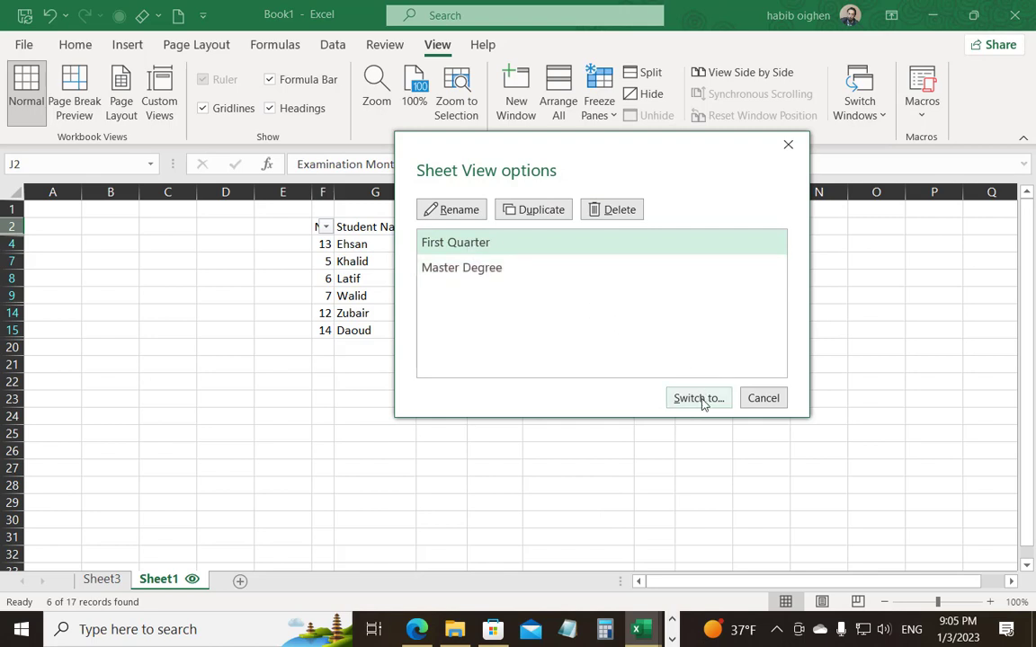
{"action": "left_click", "coordinate": [698, 398]}
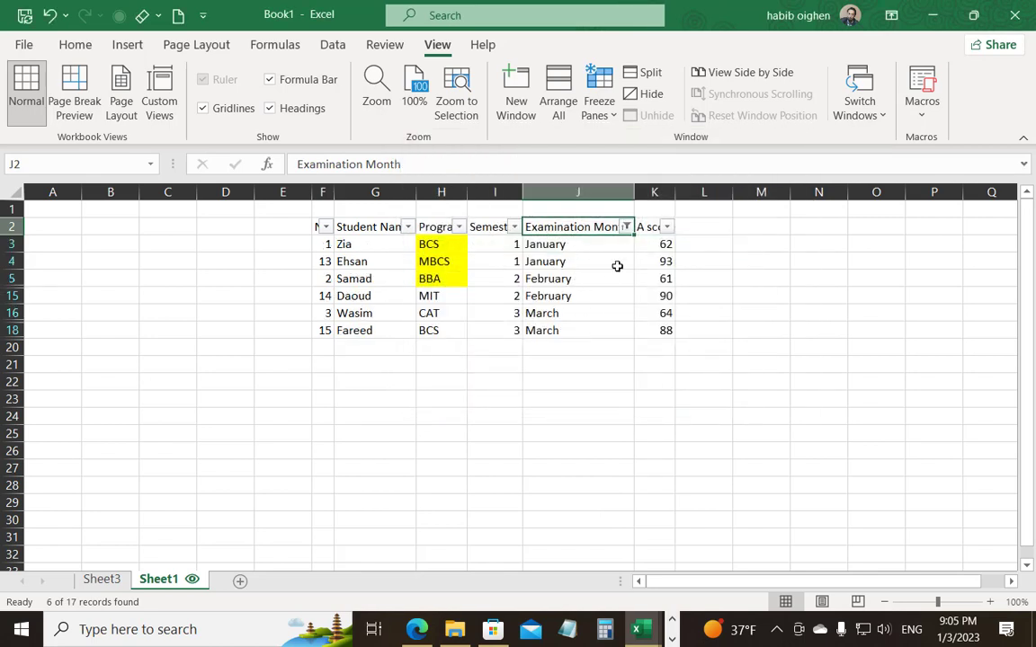
Open the sheet view choices in the Examination Month column's filter options.
{"action": "left_click", "coordinate": [626, 226]}
{"action": "mouse_move", "coordinate": [584, 302]}
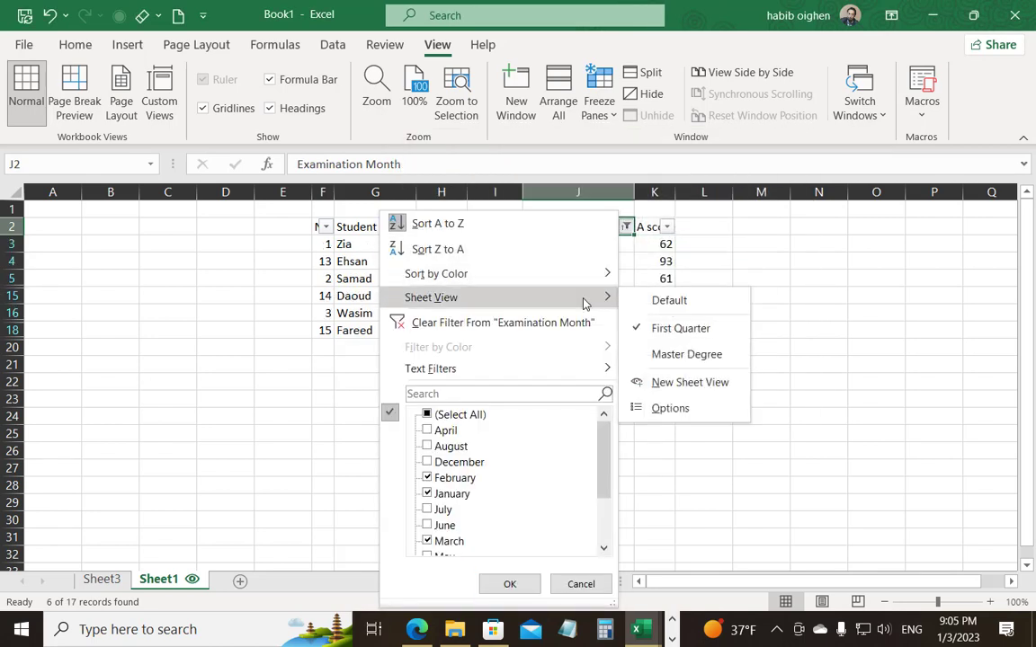